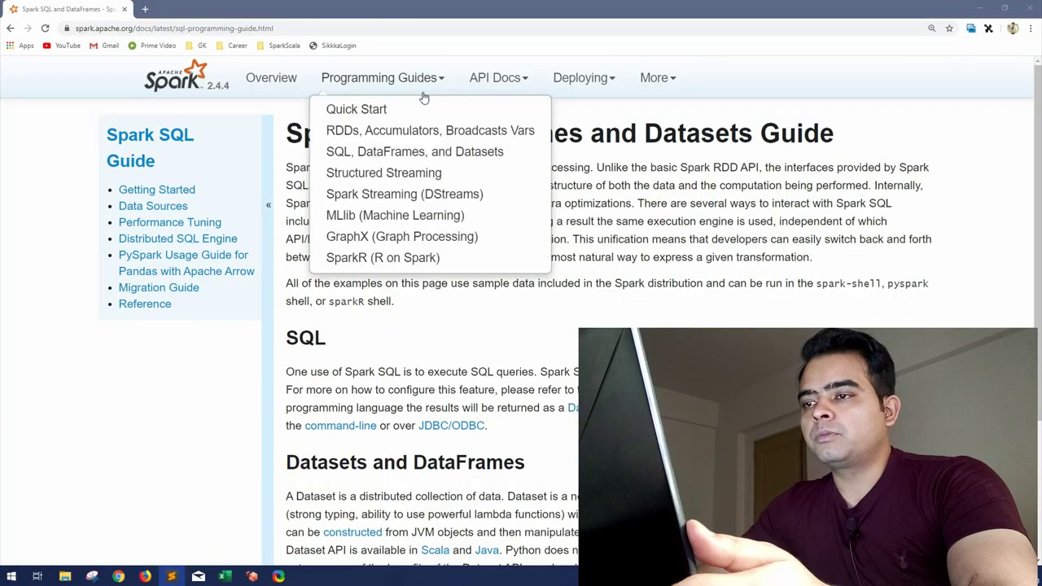
Step: Close the Programming Guides list to reveal the Spark SQL, DataFrames and Datasets Guide
{"action": "left_click", "coordinate": [380, 160]}
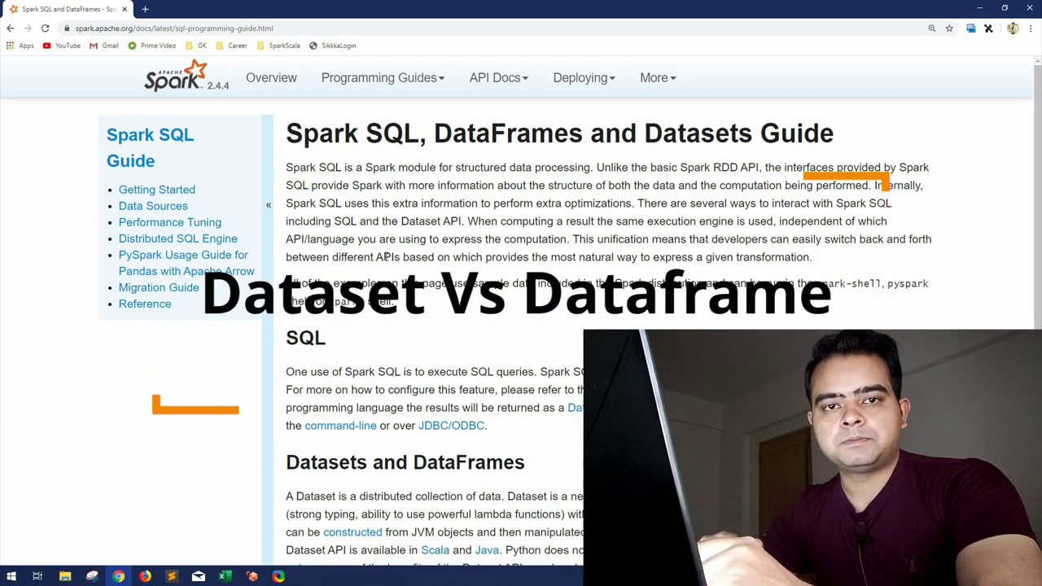
{"action": "scroll", "coordinate": [381, 393], "scroll_direction": "down", "scroll_amount": 1}
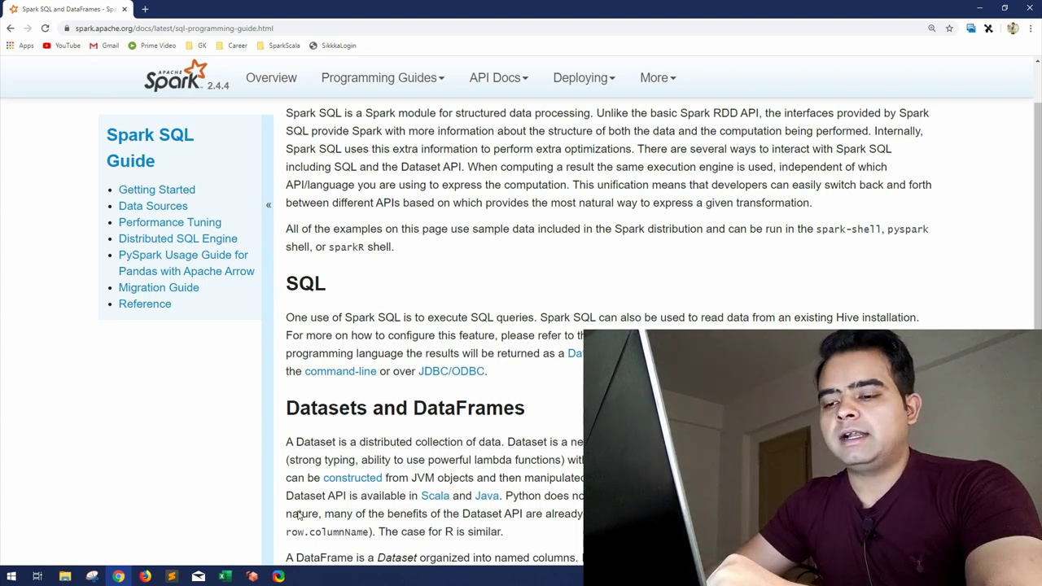
Step: Switch to Excel and enter the names Arpit, John and Justin into A2:A4
{"action": "left_click", "coordinate": [226, 577]}
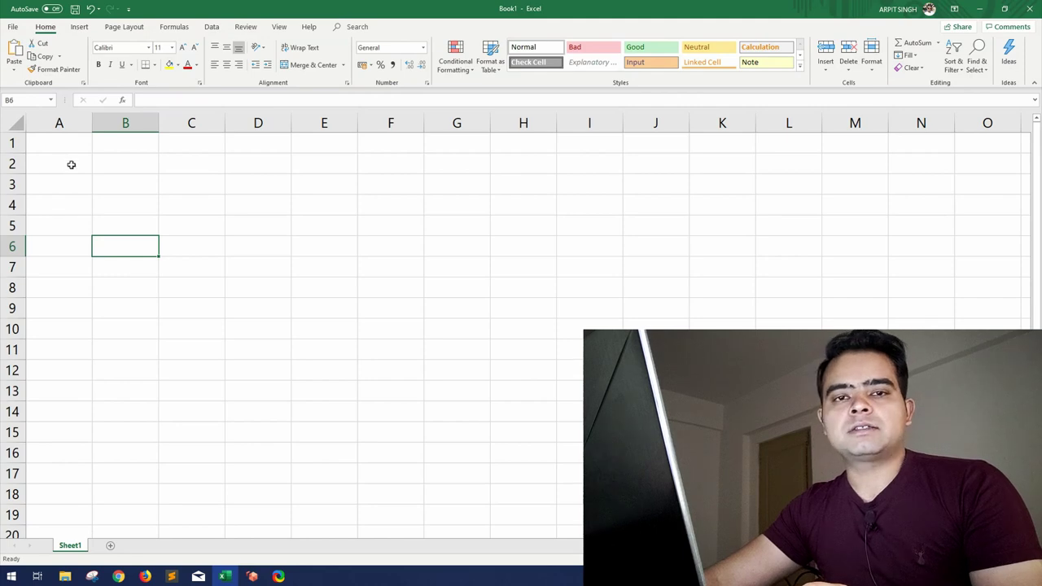
{"action": "left_click", "coordinate": [71, 165]}
{"action": "type", "text": "A"}
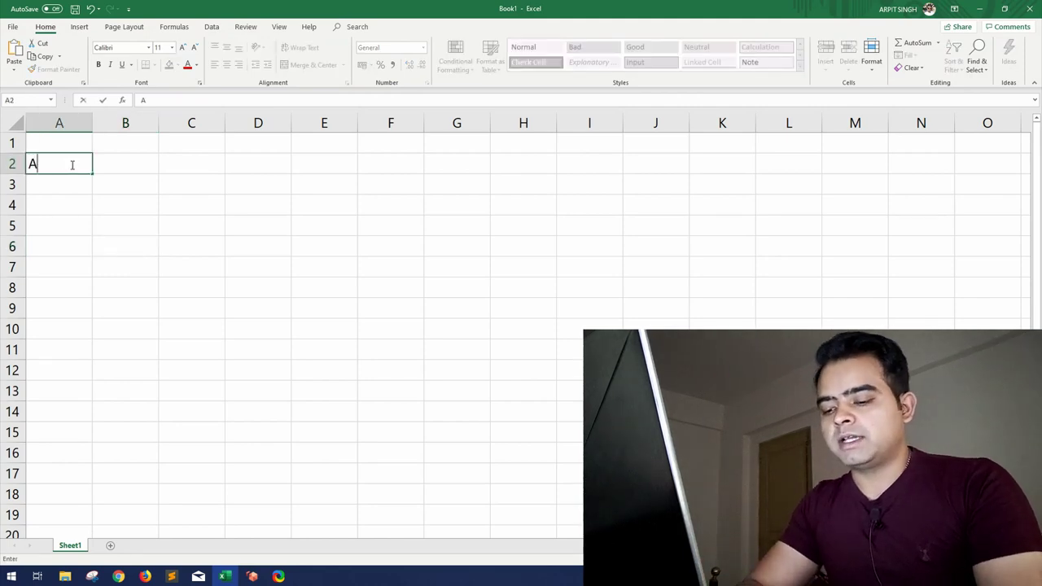
{"action": "type", "text": "rpit"}
{"action": "key", "text": "Return"}
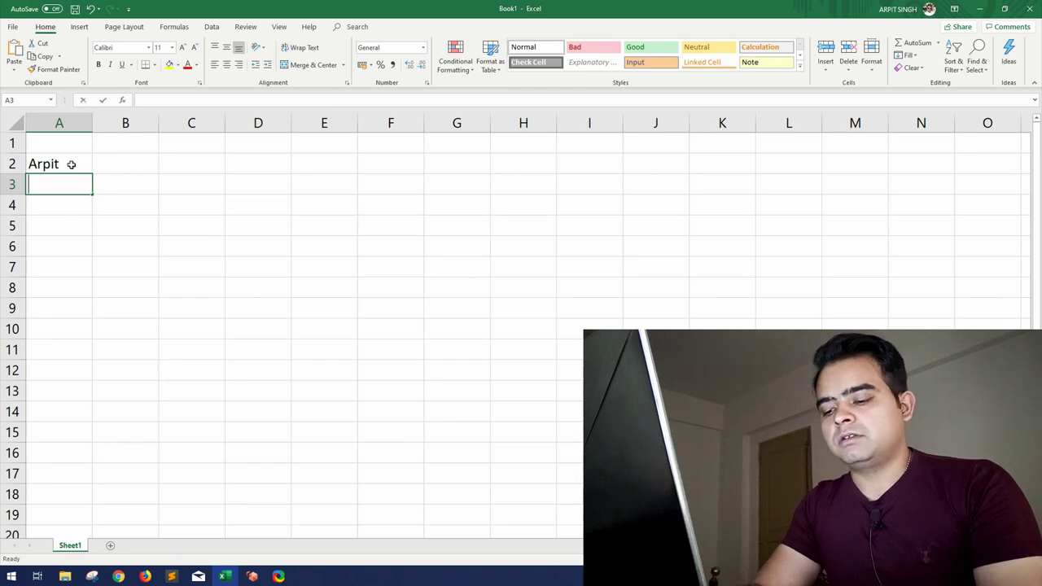
{"action": "type", "text": "John"}
{"action": "key", "text": "Return"}
{"action": "type", "text": "Just"}
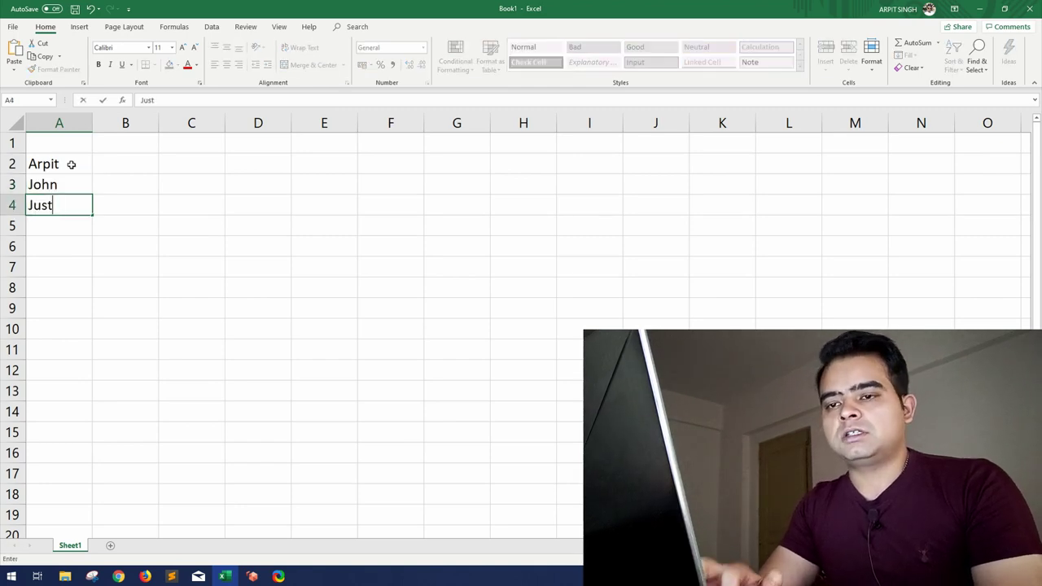
{"action": "type", "text": "in"}
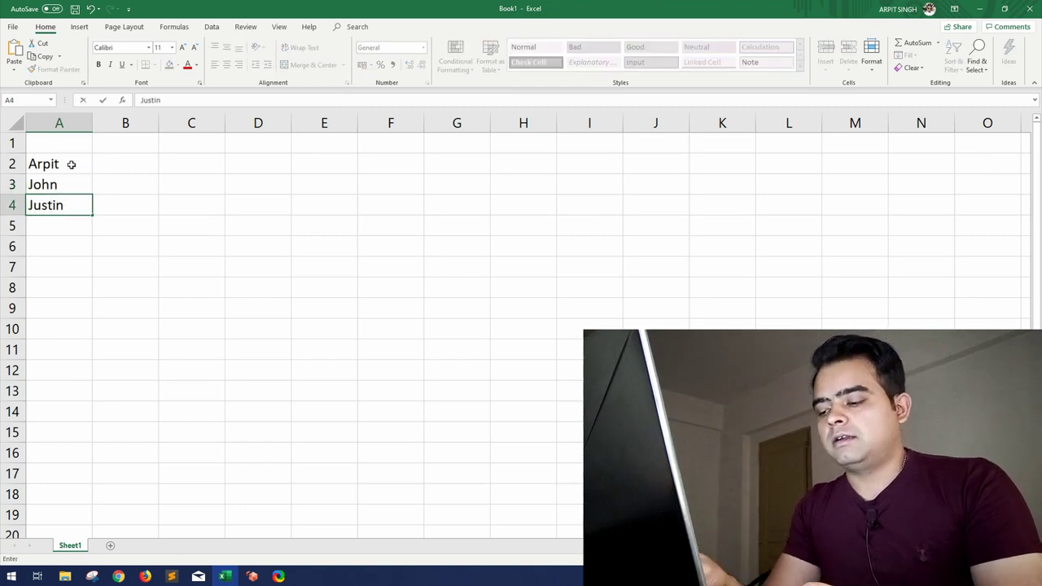
{"action": "key", "text": "Return"}
Step: Add Sameer in A5 and give the names in A2:A5 a yellow fill
{"action": "type", "text": "Same"}
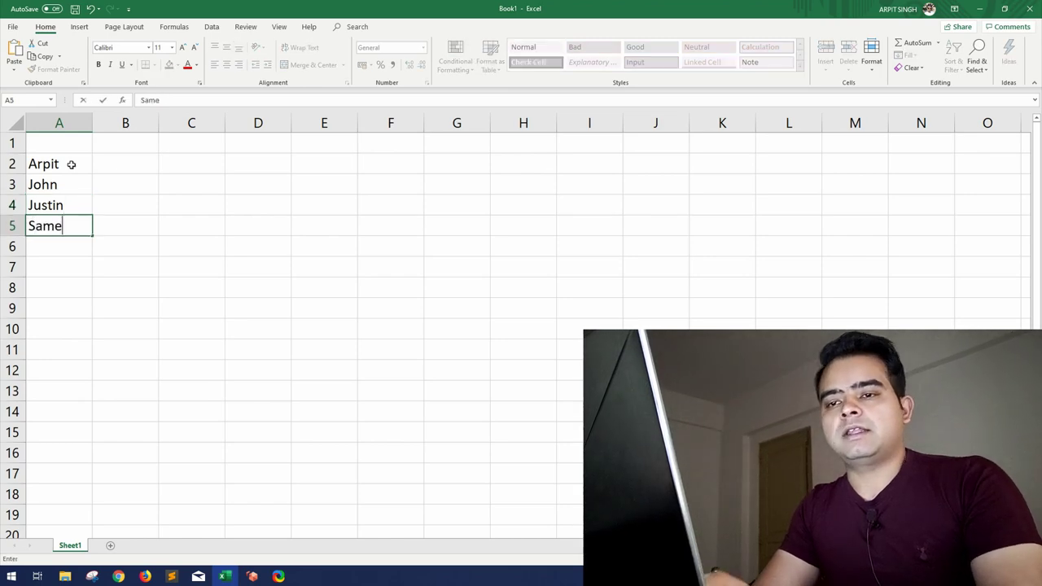
{"action": "type", "text": "er"}
{"action": "left_click_drag", "start_coordinate": [71, 165], "coordinate": [71, 223]}
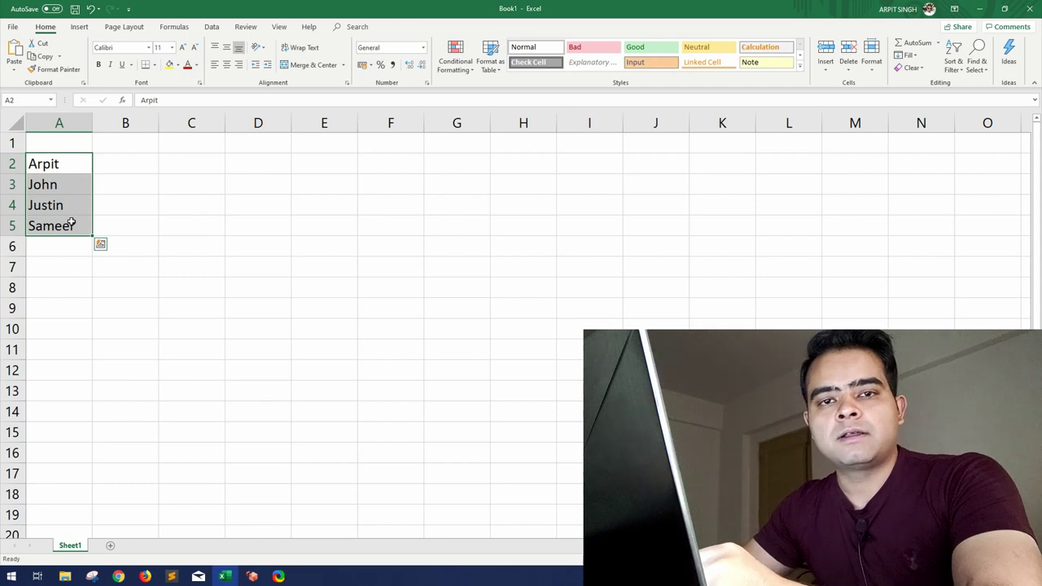
{"action": "left_click_drag", "start_coordinate": [61, 164], "coordinate": [70, 221]}
{"action": "left_click", "coordinate": [94, 166]}
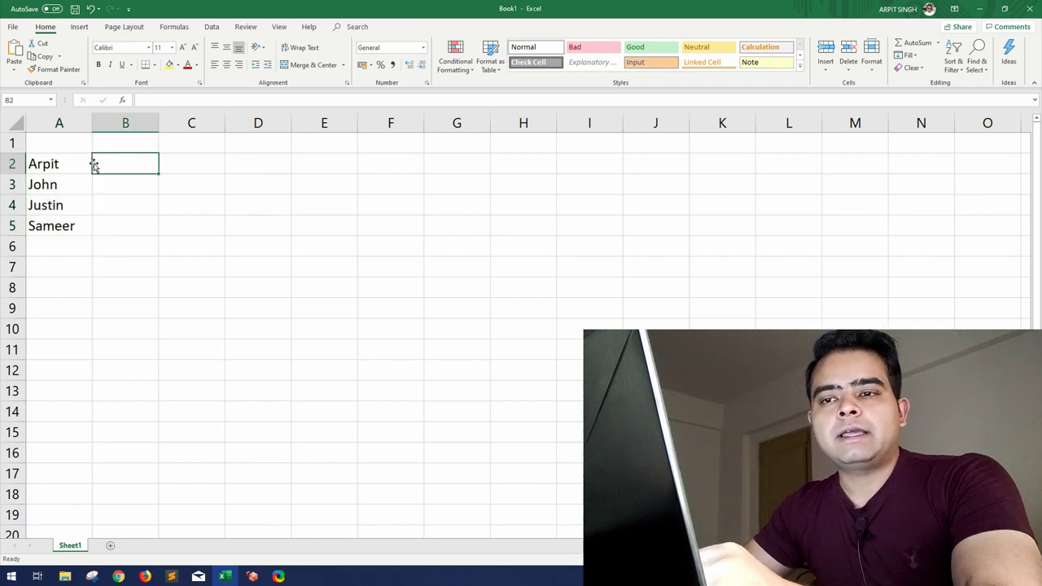
{"action": "left_click", "coordinate": [61, 164]}
{"action": "left_click_drag", "start_coordinate": [60, 165], "coordinate": [60, 225]}
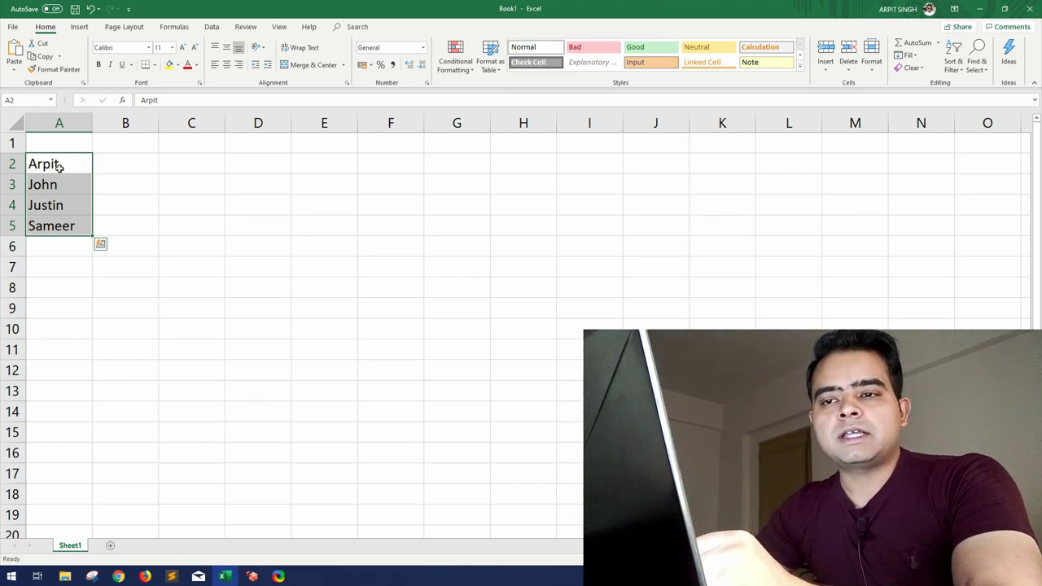
{"action": "left_click_drag", "start_coordinate": [60, 166], "coordinate": [67, 232]}
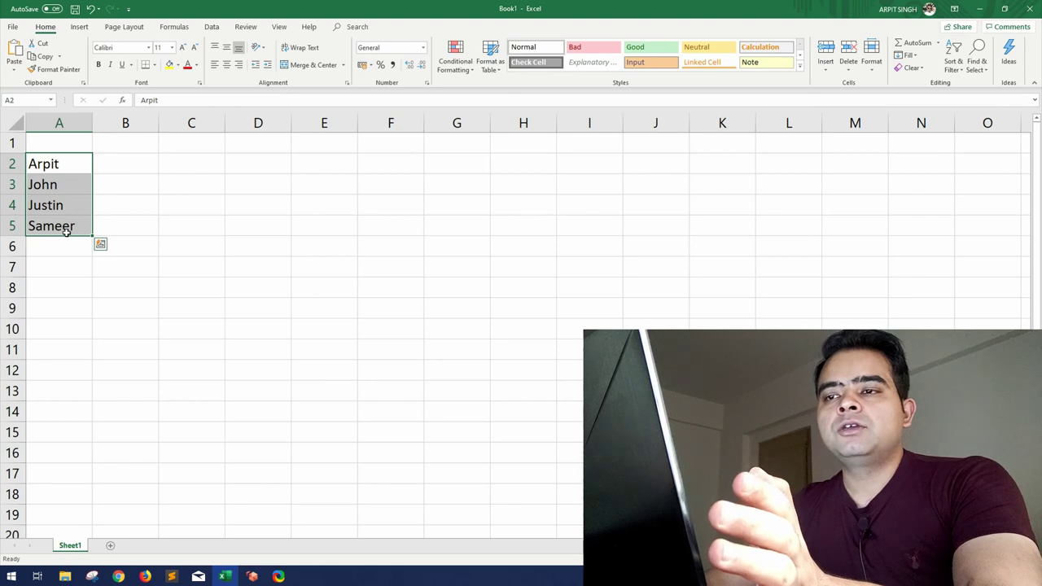
{"action": "left_click", "coordinate": [169, 65]}
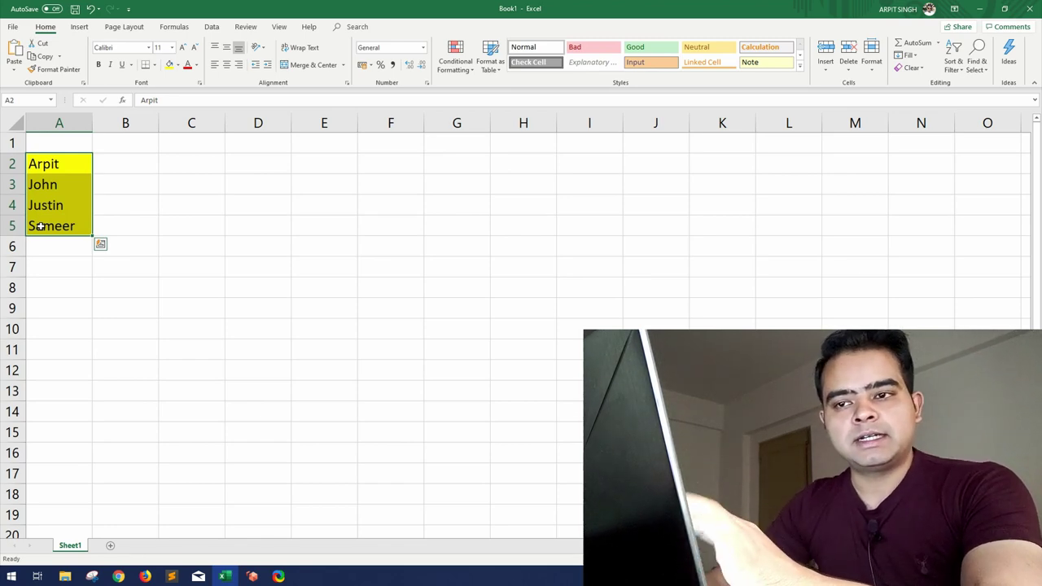
{"action": "left_click", "coordinate": [73, 167]}
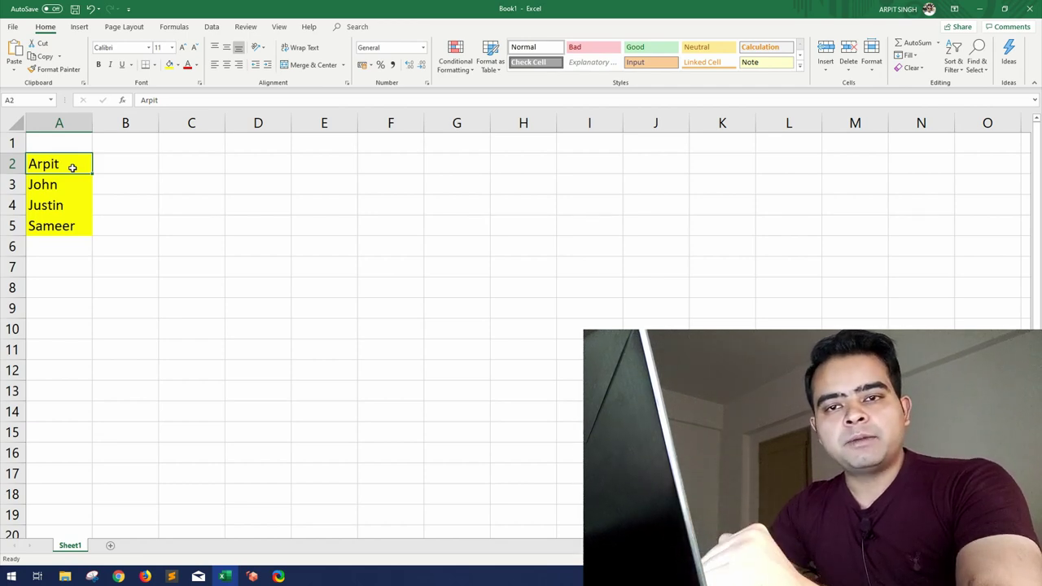
Step: Copy the four yellow names from A2:A5 into A7:A10
{"action": "left_click_drag", "start_coordinate": [65, 168], "coordinate": [61, 224]}
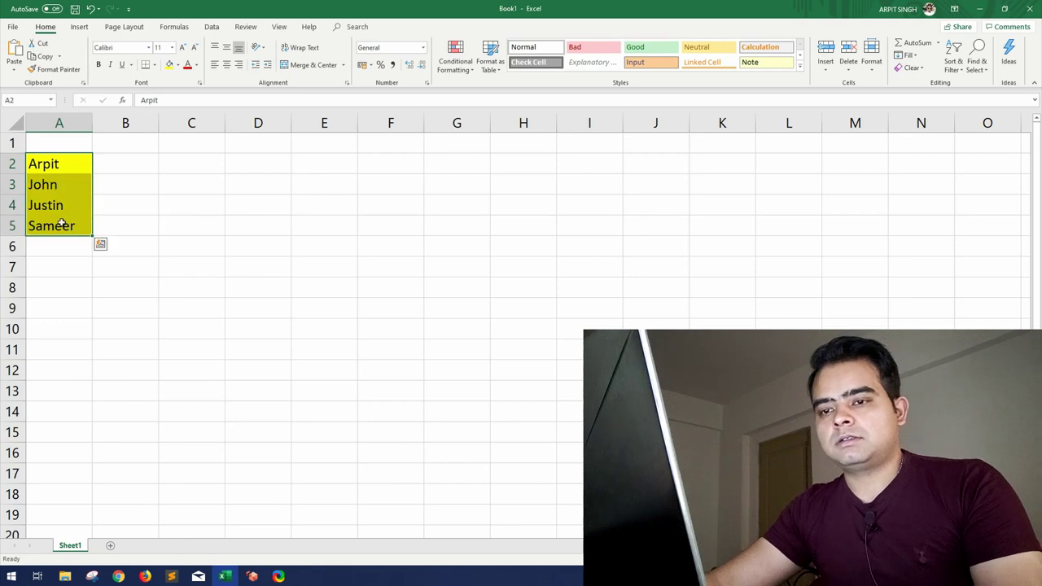
{"action": "key", "text": "ctrl+c"}
{"action": "left_click", "coordinate": [62, 267]}
{"action": "key", "text": "ctrl+v"}
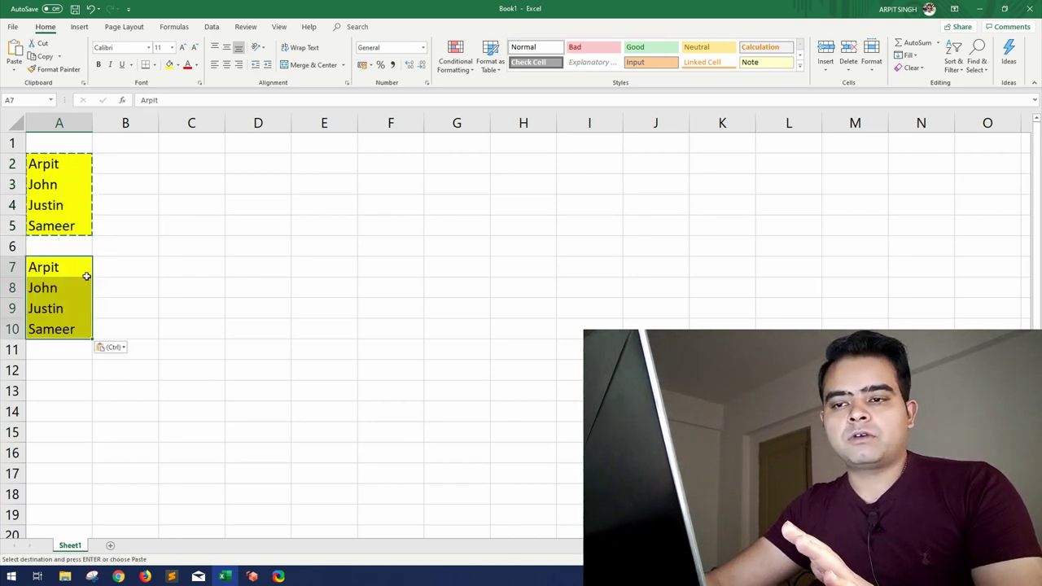
Step: Enter the ages 29, 30, 35 and 40 beside the copied names
{"action": "left_click", "coordinate": [118, 272]}
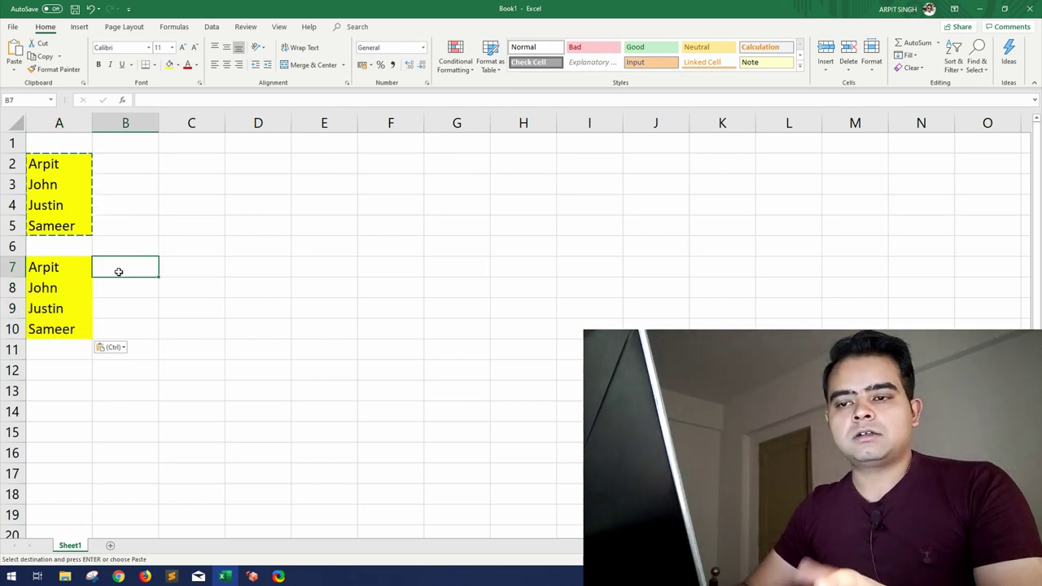
{"action": "type", "text": "29"}
{"action": "key", "text": "Return"}
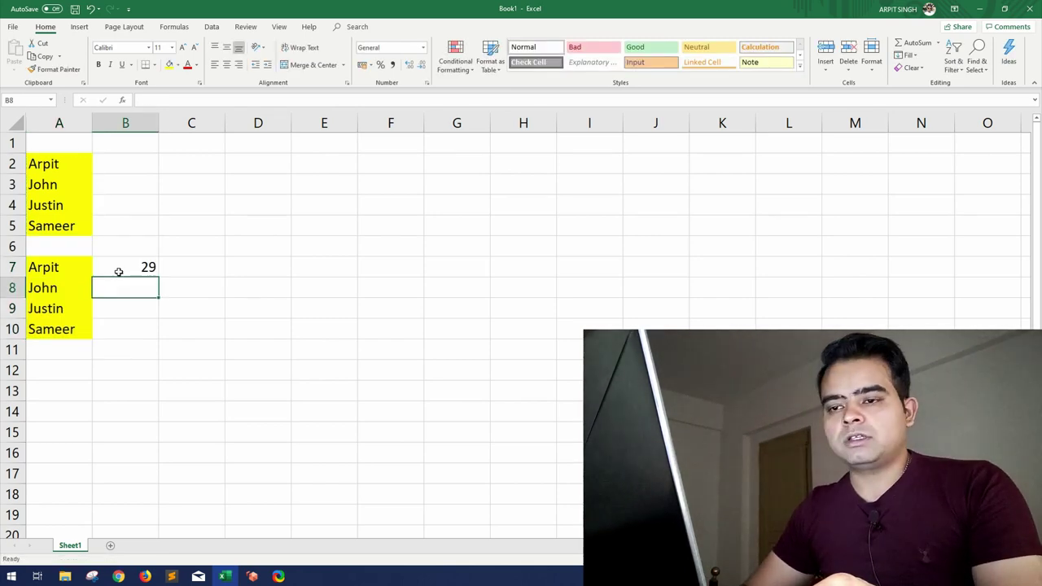
{"action": "type", "text": "30"}
{"action": "key", "text": "Return"}
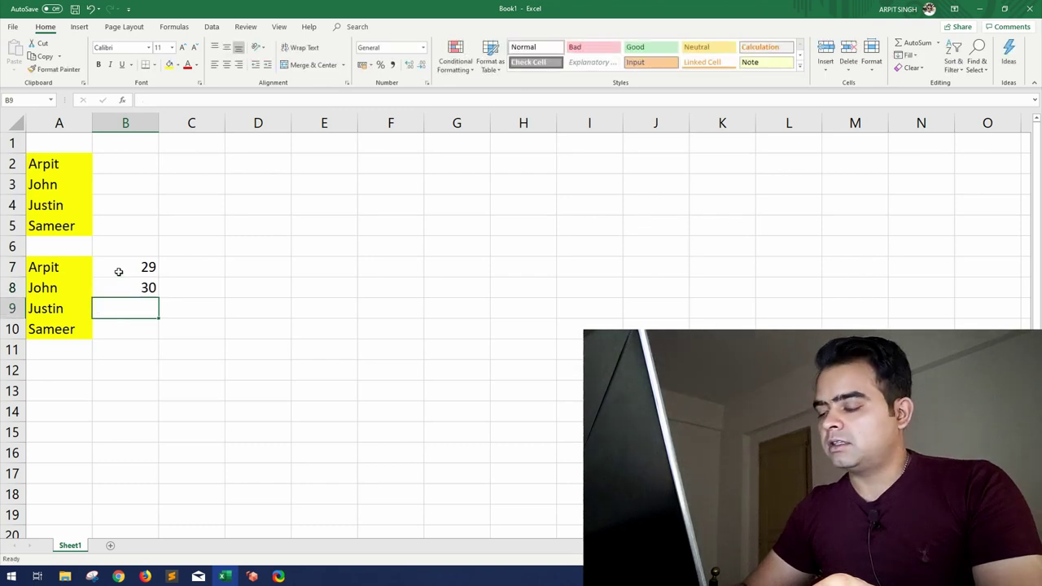
{"action": "type", "text": "35"}
{"action": "key", "text": "Return"}
{"action": "type", "text": "40"}
Step: Enter the cities B, C, R and H in the third column
{"action": "left_click", "coordinate": [217, 272]}
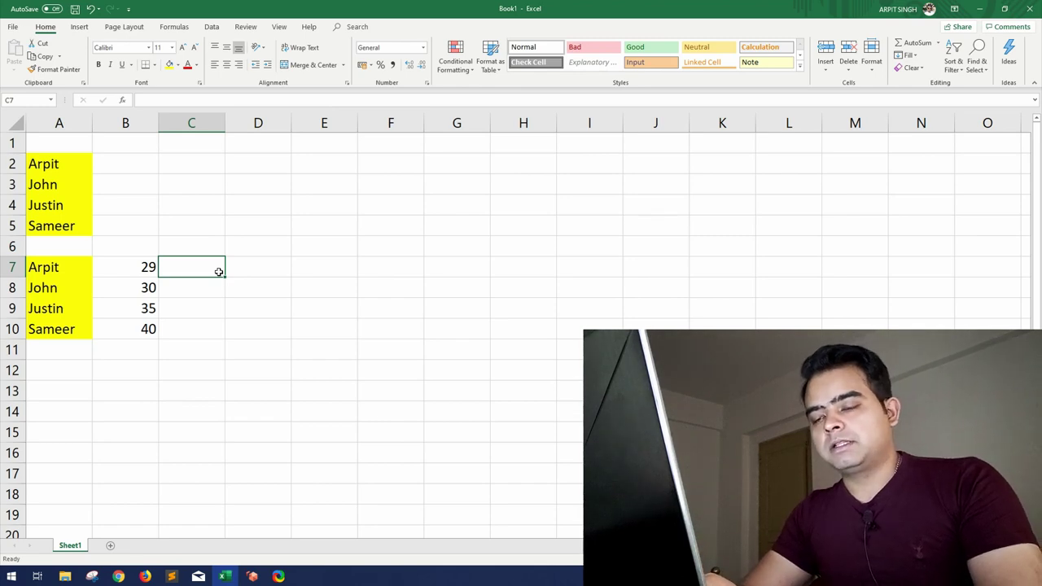
{"action": "type", "text": "B"}
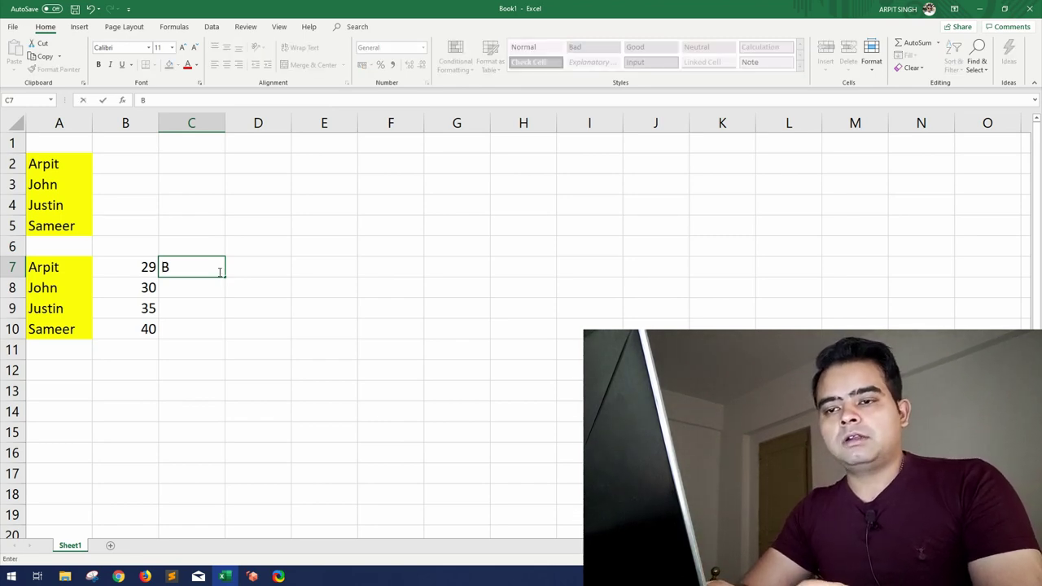
{"action": "key", "text": "Return"}
{"action": "type", "text": "C"}
{"action": "key", "text": "Return"}
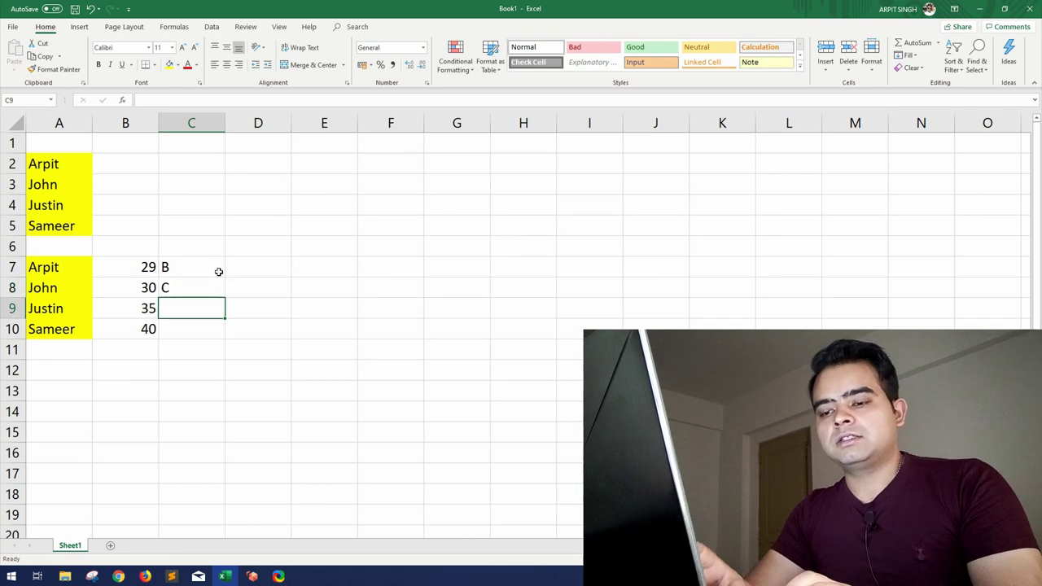
{"action": "type", "text": "R"}
{"action": "key", "text": "Return"}
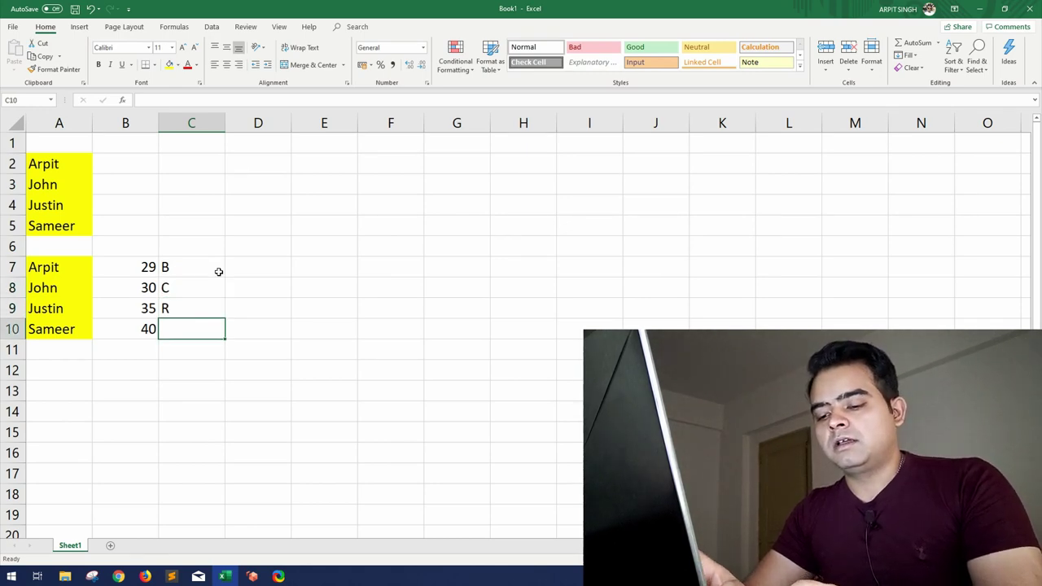
{"action": "type", "text": "H"}
{"action": "key", "text": "Return"}
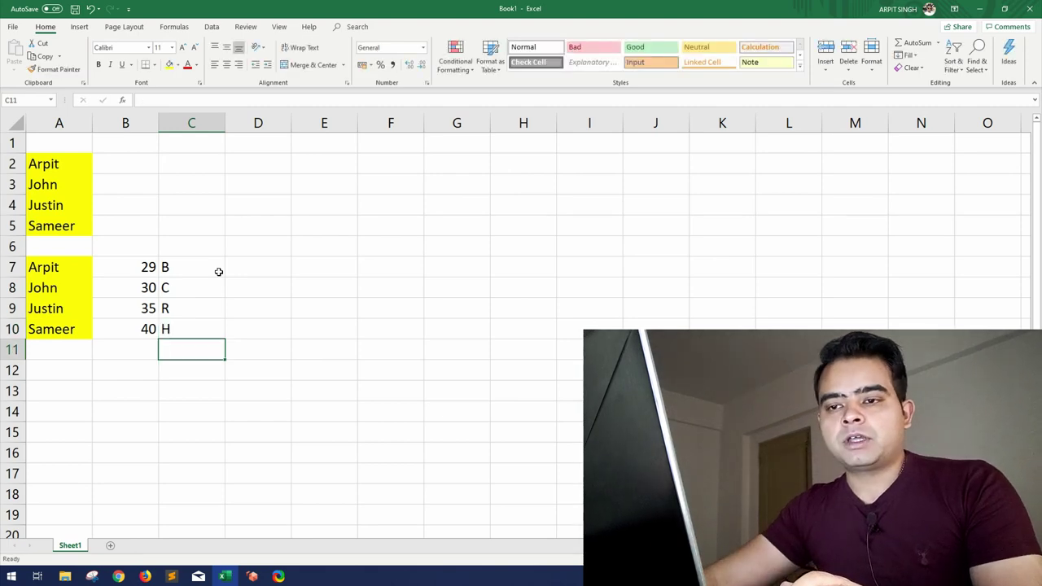
Step: Add the headers Names, Age and City in row 6
{"action": "left_click", "coordinate": [53, 253]}
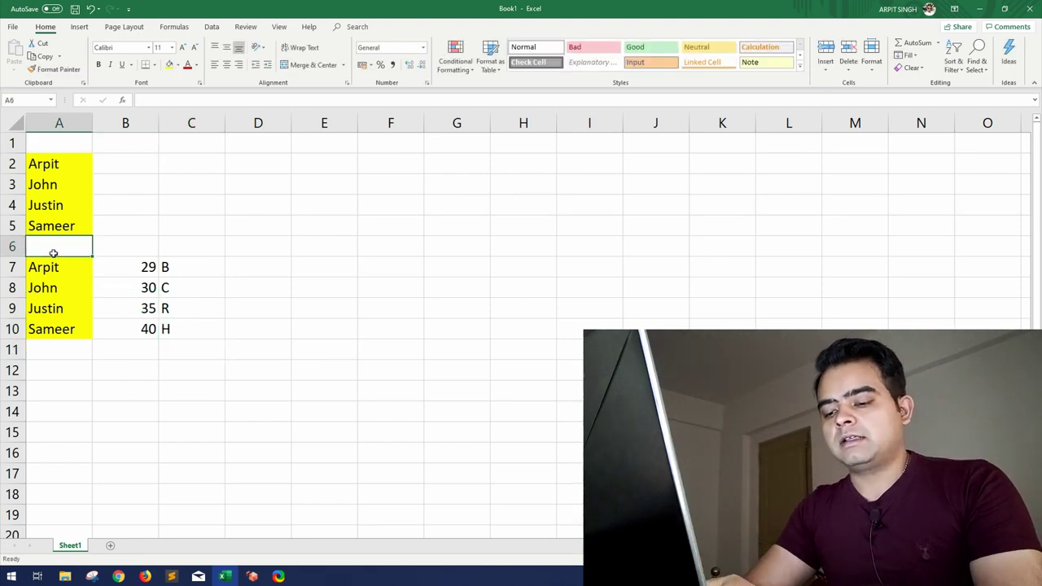
{"action": "type", "text": "Names"}
{"action": "key", "text": "Tab"}
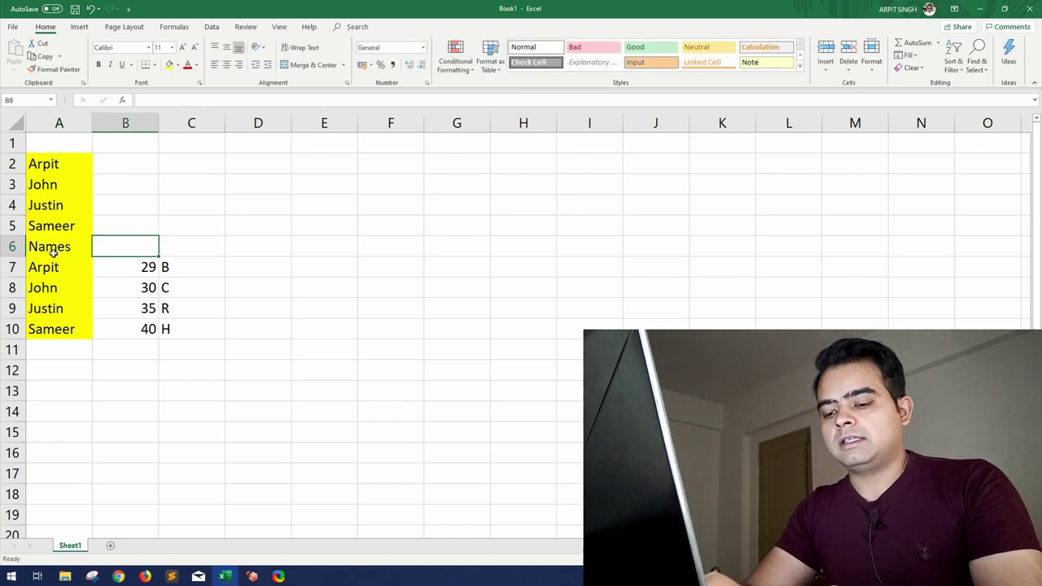
{"action": "type", "text": "Age"}
{"action": "key", "text": "Tab"}
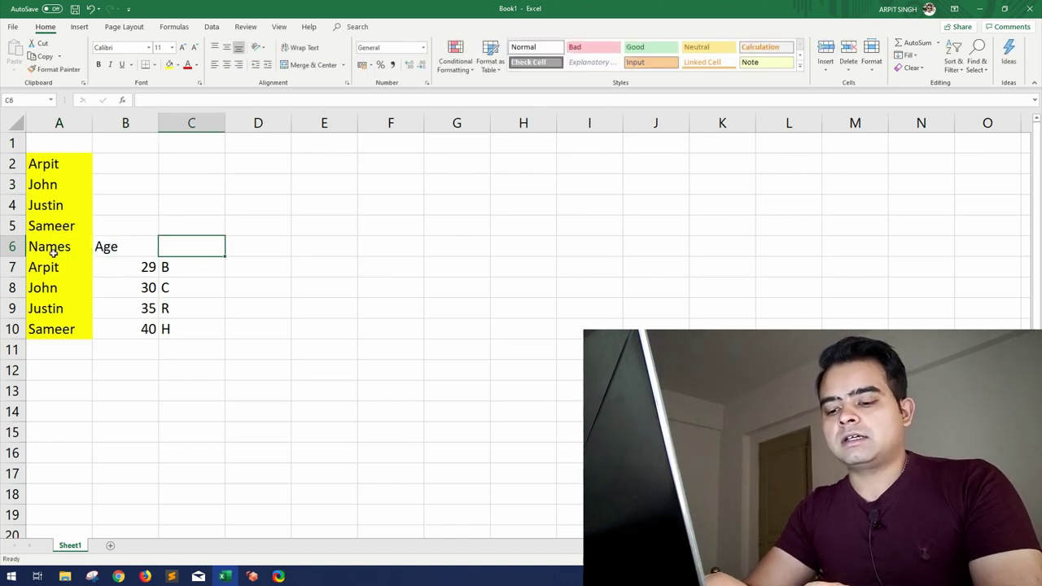
{"action": "type", "text": "C"}
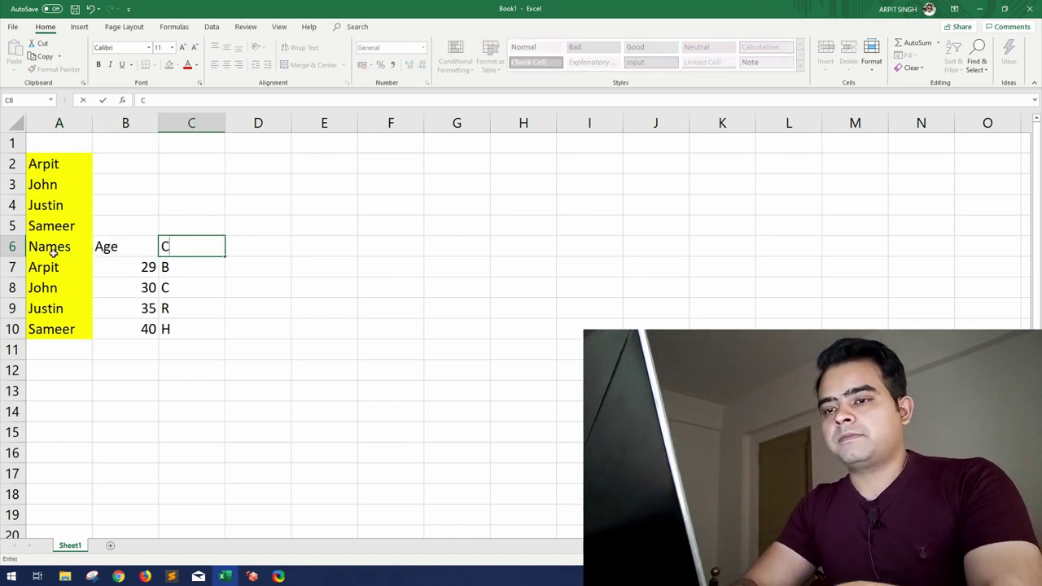
{"action": "type", "text": "ity"}
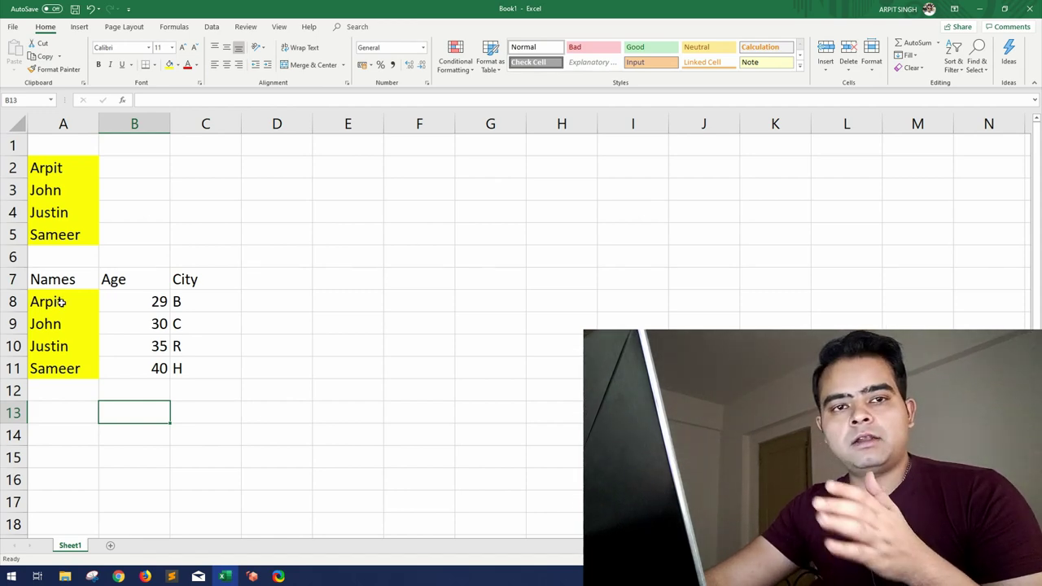
Step: Select the Names/Age/City table, then the yellow name list in A2:A5
{"action": "left_click", "coordinate": [67, 285]}
{"action": "left_click_drag", "start_coordinate": [70, 300], "coordinate": [178, 368]}
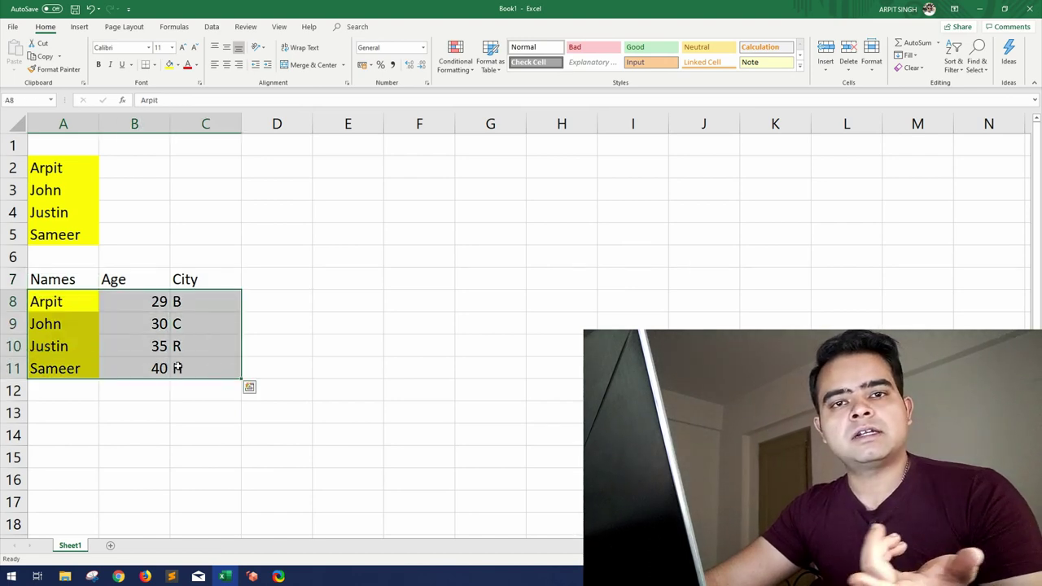
{"action": "left_click_drag", "start_coordinate": [52, 279], "coordinate": [194, 361]}
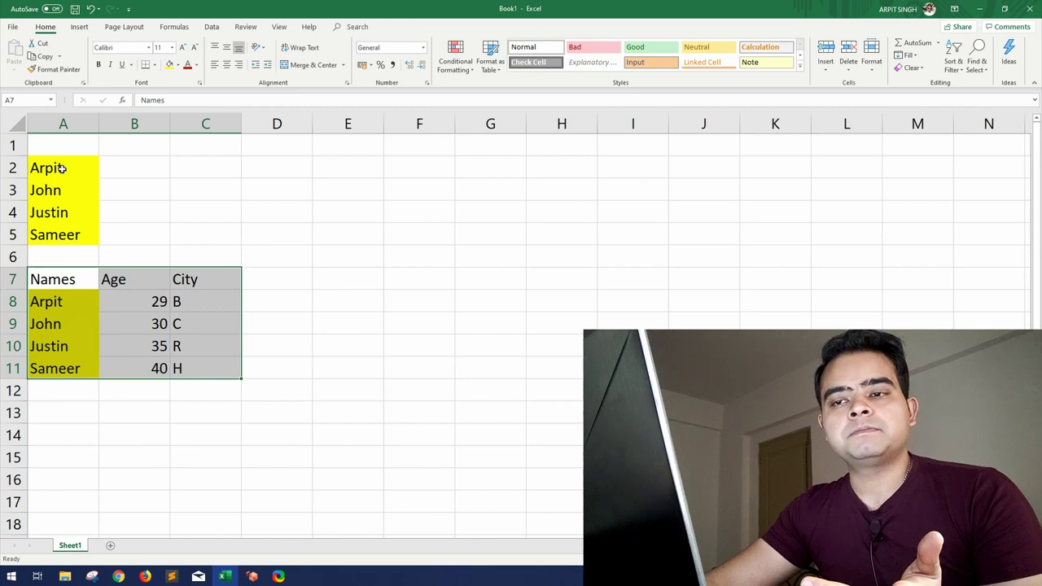
{"action": "left_click_drag", "start_coordinate": [62, 168], "coordinate": [73, 234]}
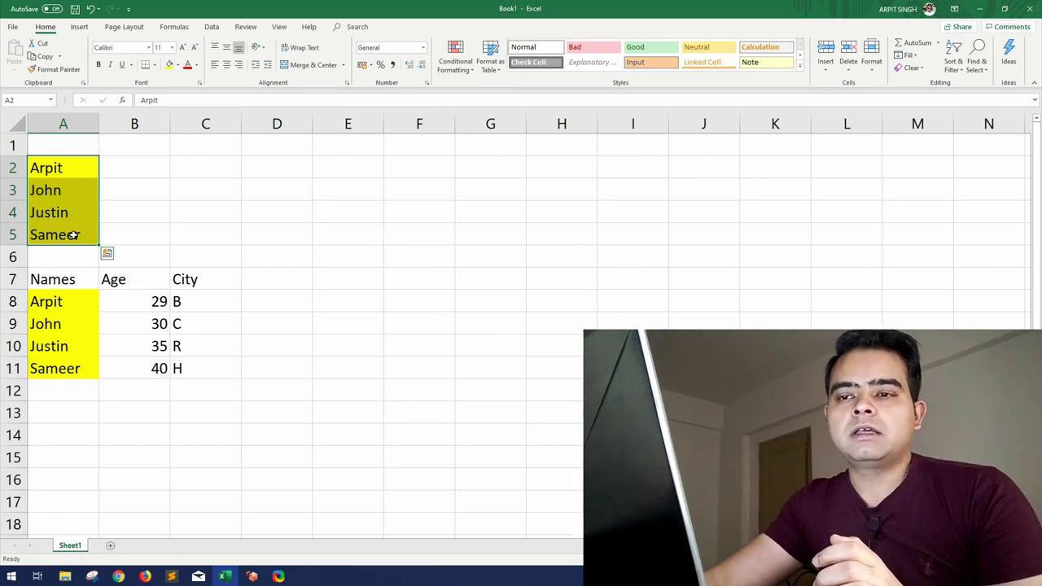
{"action": "left_click", "coordinate": [207, 209]}
{"action": "left_click_drag", "start_coordinate": [75, 195], "coordinate": [129, 203]}
{"action": "left_click_drag", "start_coordinate": [70, 168], "coordinate": [73, 238]}
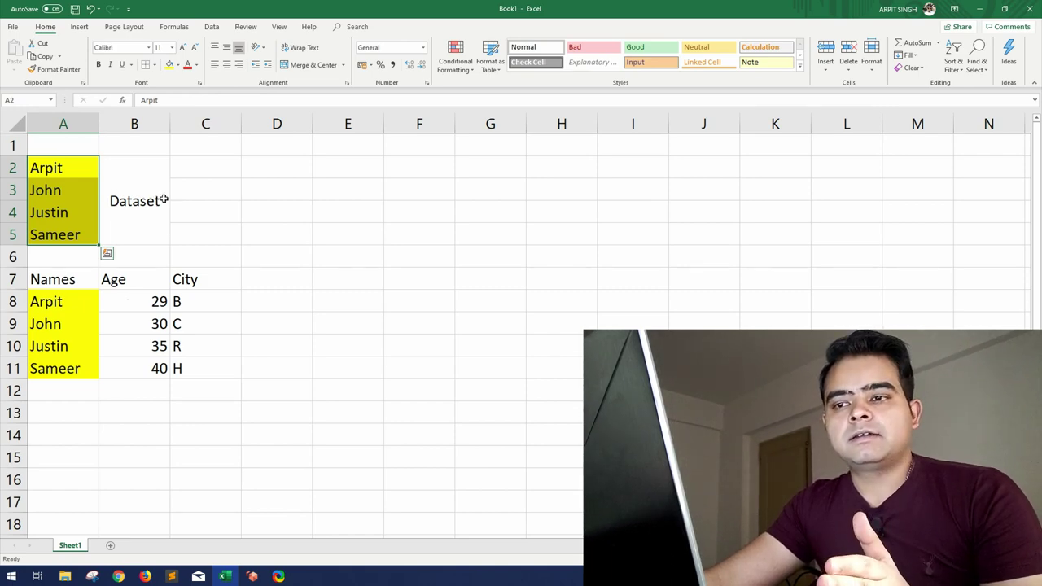
Step: Widen column B and change the merged label to Dataset[String]
{"action": "left_click_drag", "start_coordinate": [169, 123], "coordinate": [282, 123]}
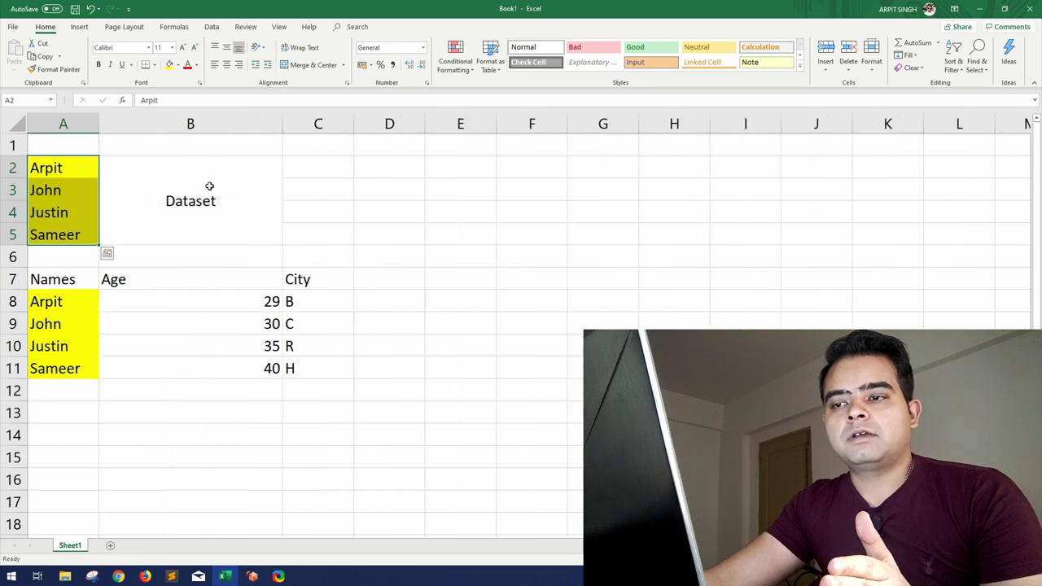
{"action": "left_click", "coordinate": [224, 203]}
{"action": "double_click", "coordinate": [276, 203]}
{"action": "type", "text": "[]"}
{"action": "key", "text": "Left"}
{"action": "type", "text": "Strin"}
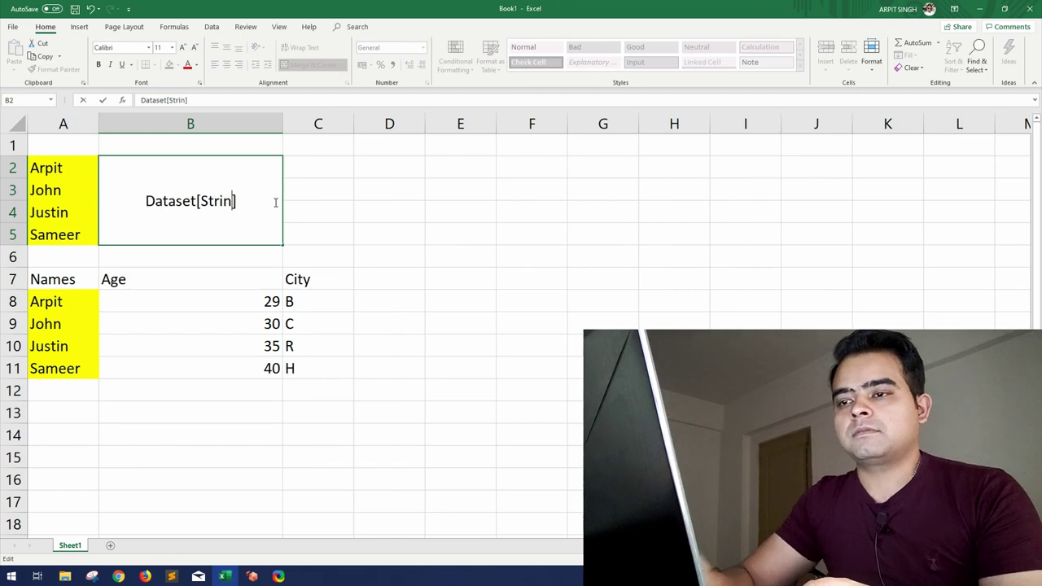
{"action": "type", "text": "g"}
{"action": "key", "text": "Return"}
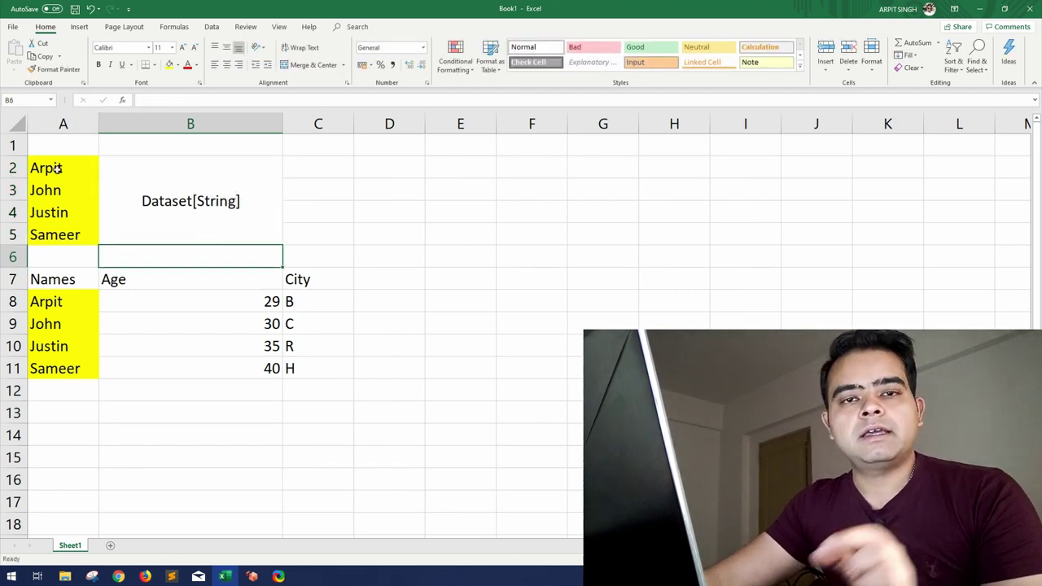
Step: Select the yellow names, the table's data rows, and then the Dataset[String] label
{"action": "left_click", "coordinate": [57, 168]}
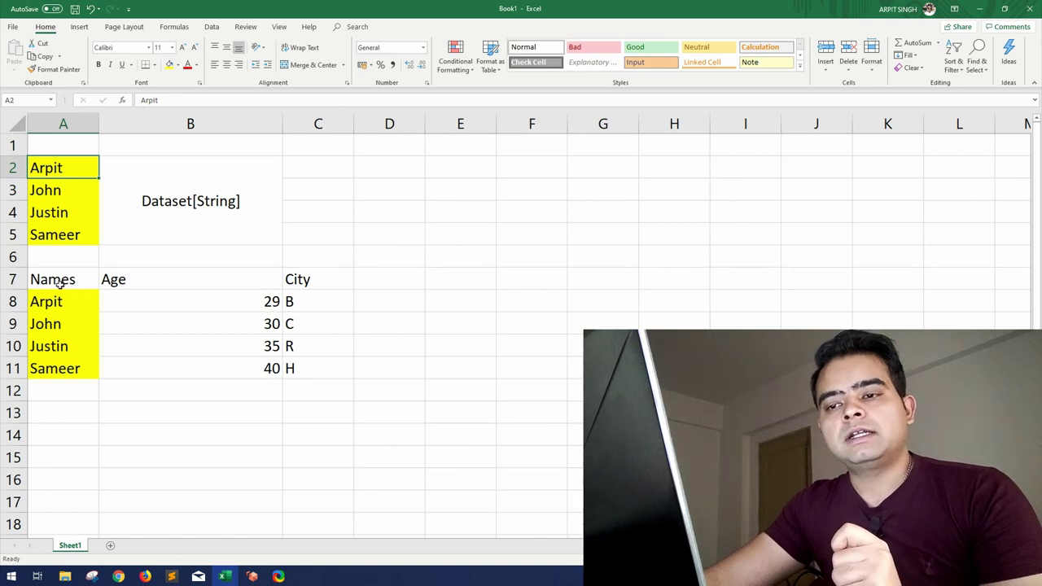
{"action": "left_click_drag", "start_coordinate": [60, 283], "coordinate": [303, 364]}
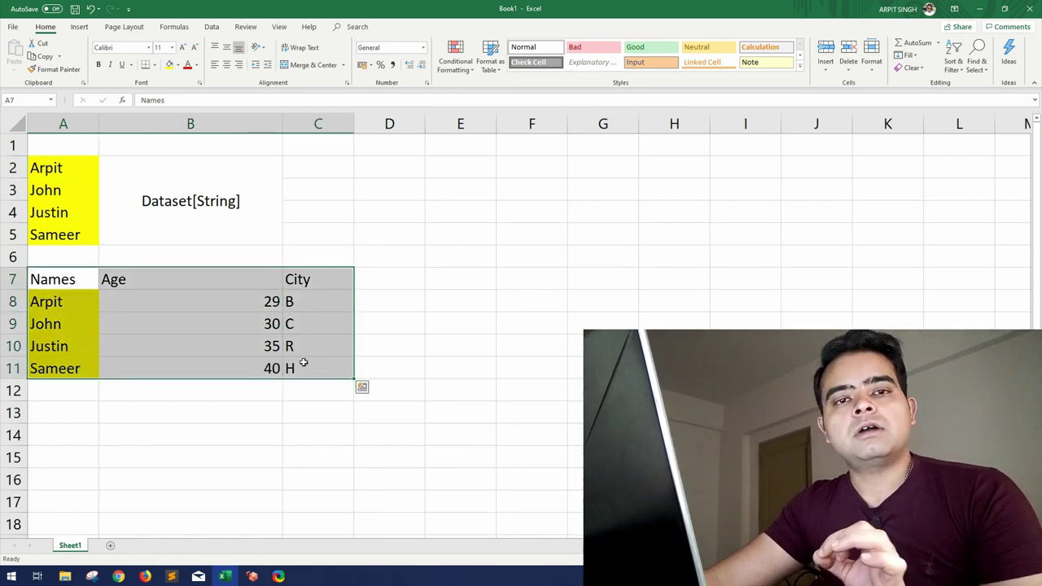
{"action": "left_click_drag", "start_coordinate": [77, 168], "coordinate": [74, 236]}
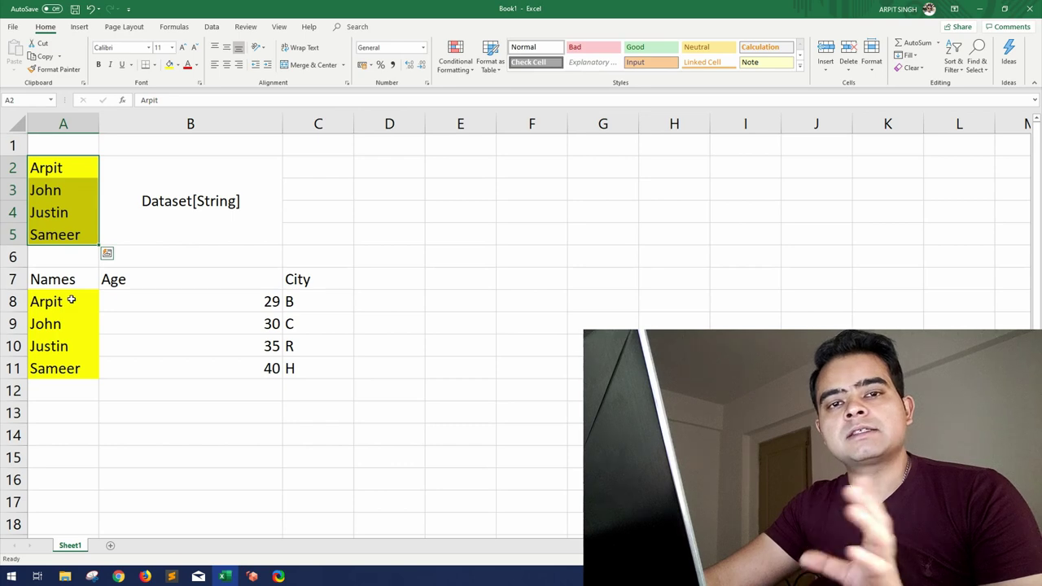
{"action": "left_click_drag", "start_coordinate": [67, 169], "coordinate": [69, 236]}
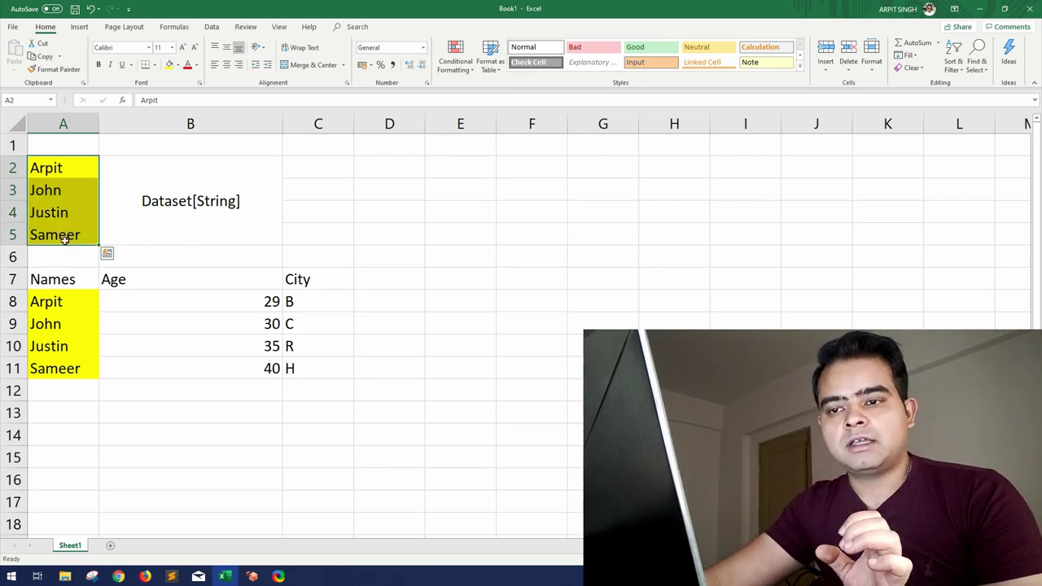
{"action": "left_click_drag", "start_coordinate": [63, 302], "coordinate": [303, 370]}
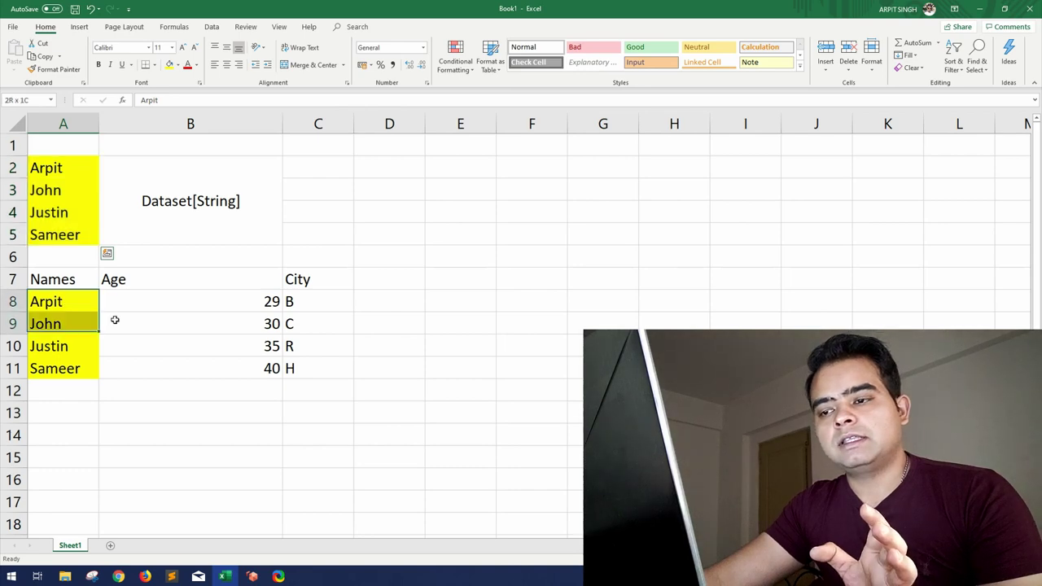
{"action": "left_click", "coordinate": [208, 225]}
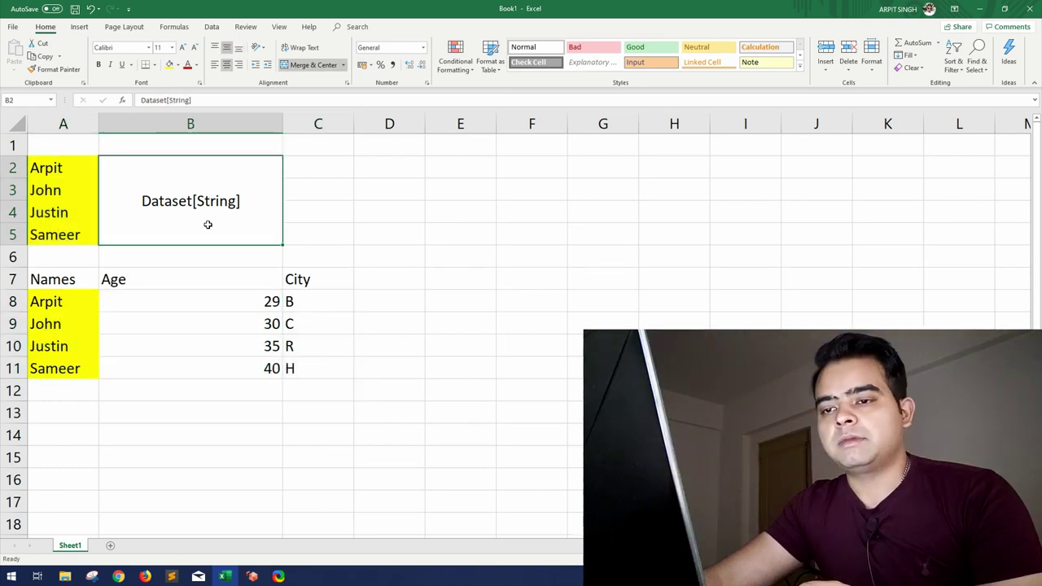
Step: Copy the Dataset[String] label into D8 and autofit column D
{"action": "left_click_drag", "start_coordinate": [366, 301], "coordinate": [369, 361]}
{"action": "left_click", "coordinate": [261, 212]}
{"action": "key", "text": "ctrl+c"}
{"action": "left_click", "coordinate": [377, 303]}
{"action": "key", "text": "ctrl+v"}
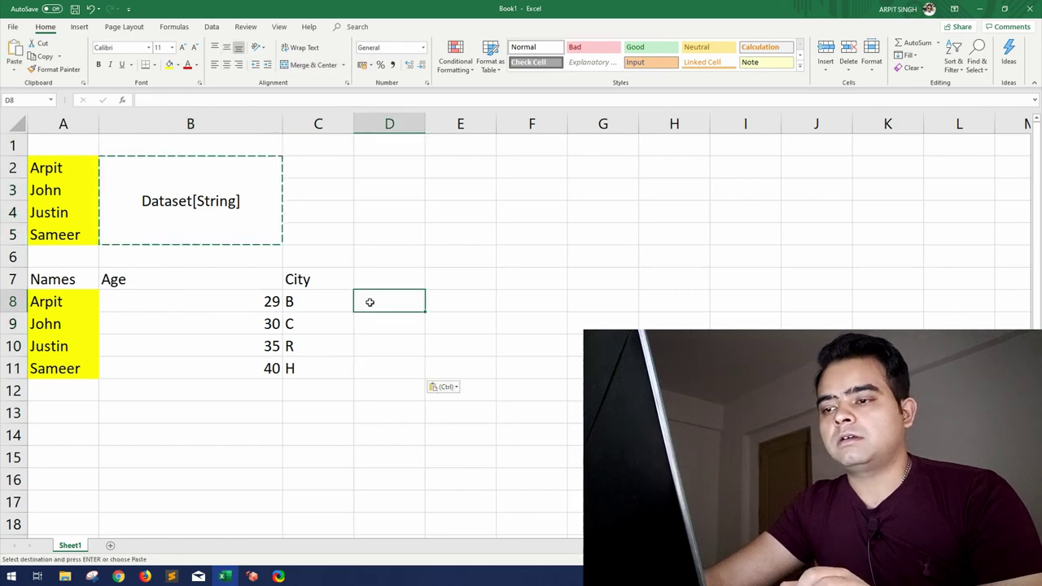
{"action": "double_click", "coordinate": [425, 118]}
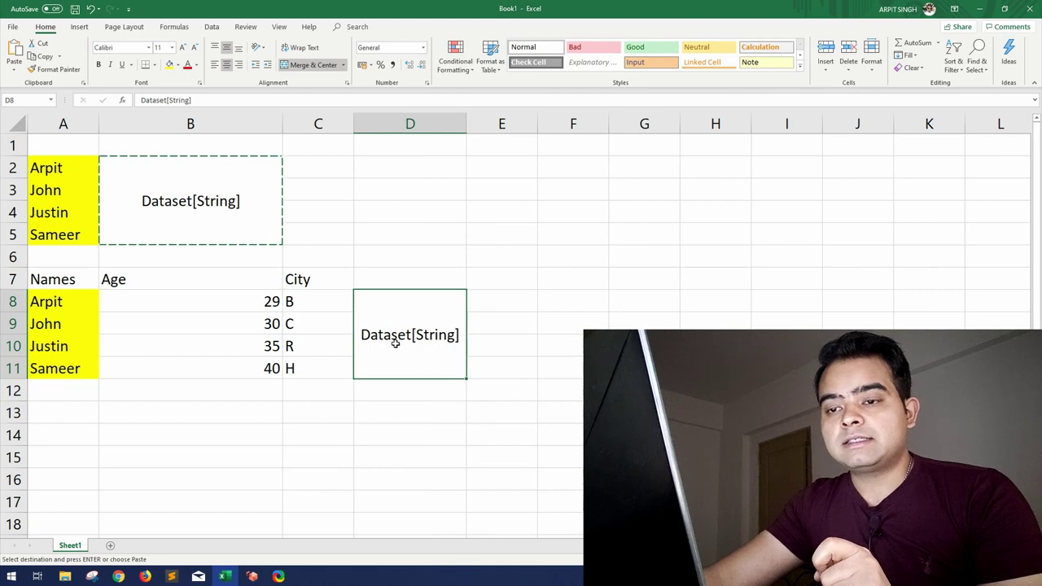
Step: Highlight the table's data rows and Arpit's name, age 29 and city B
{"action": "left_click_drag", "start_coordinate": [76, 301], "coordinate": [313, 368]}
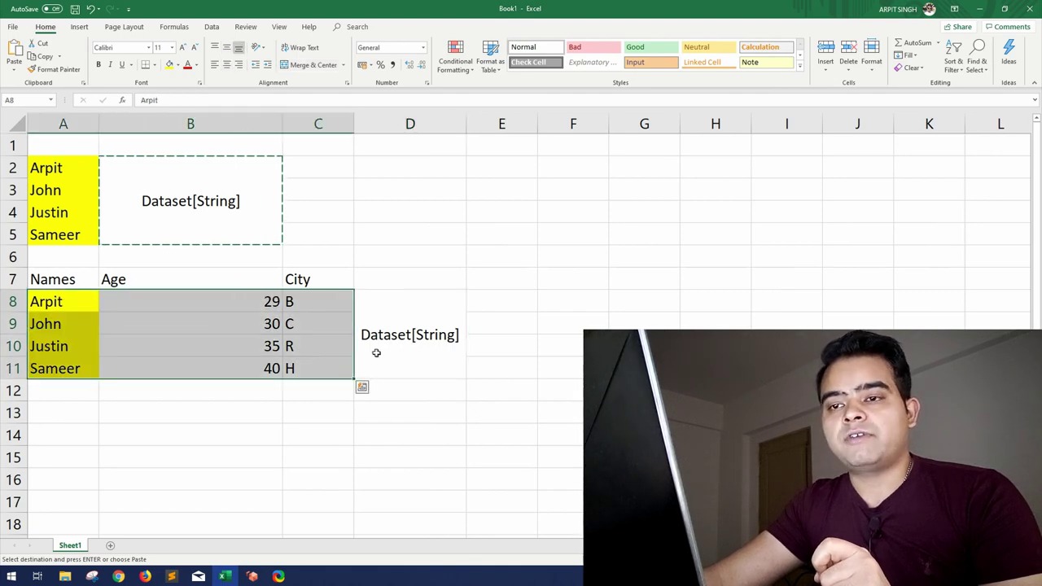
{"action": "left_click", "coordinate": [144, 302]}
{"action": "left_click", "coordinate": [73, 307]}
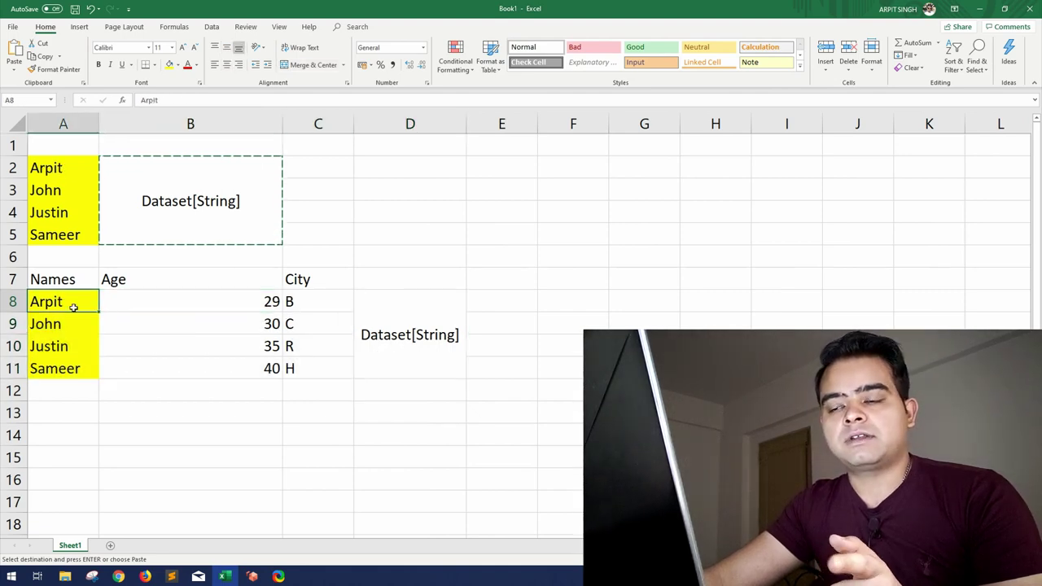
{"action": "left_click", "coordinate": [236, 306]}
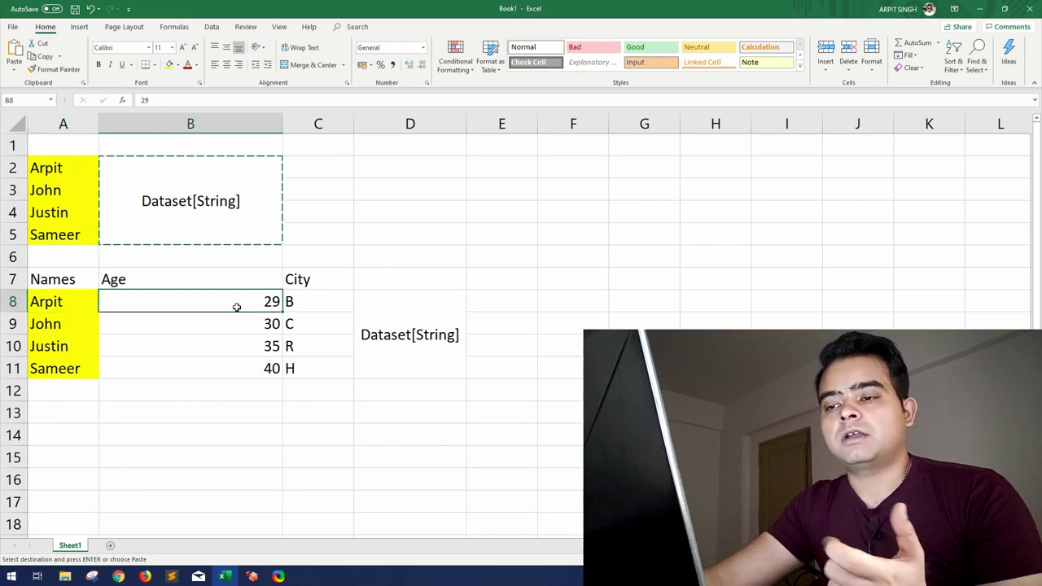
{"action": "left_click", "coordinate": [310, 303]}
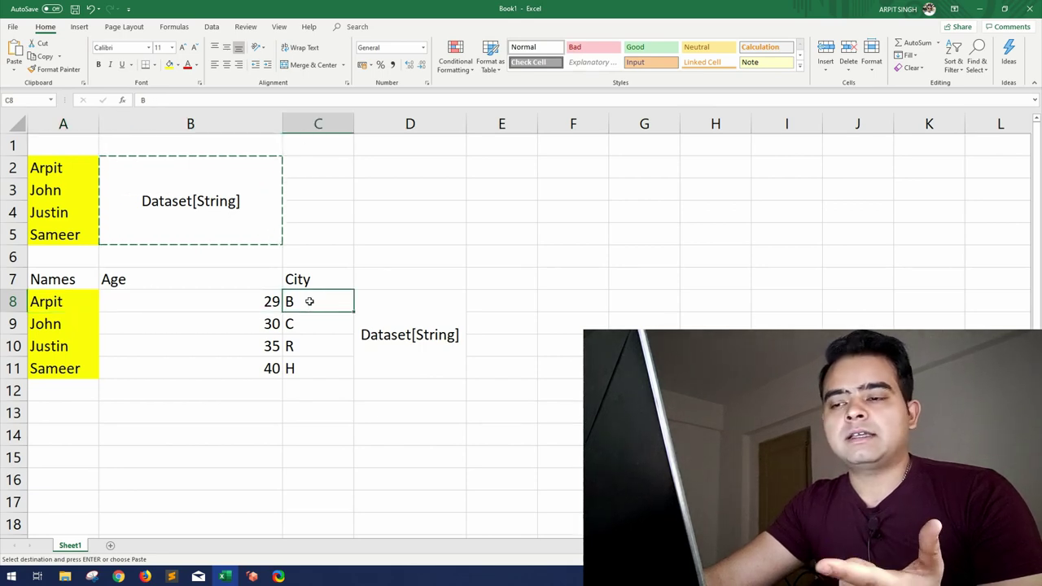
{"action": "left_click", "coordinate": [58, 300]}
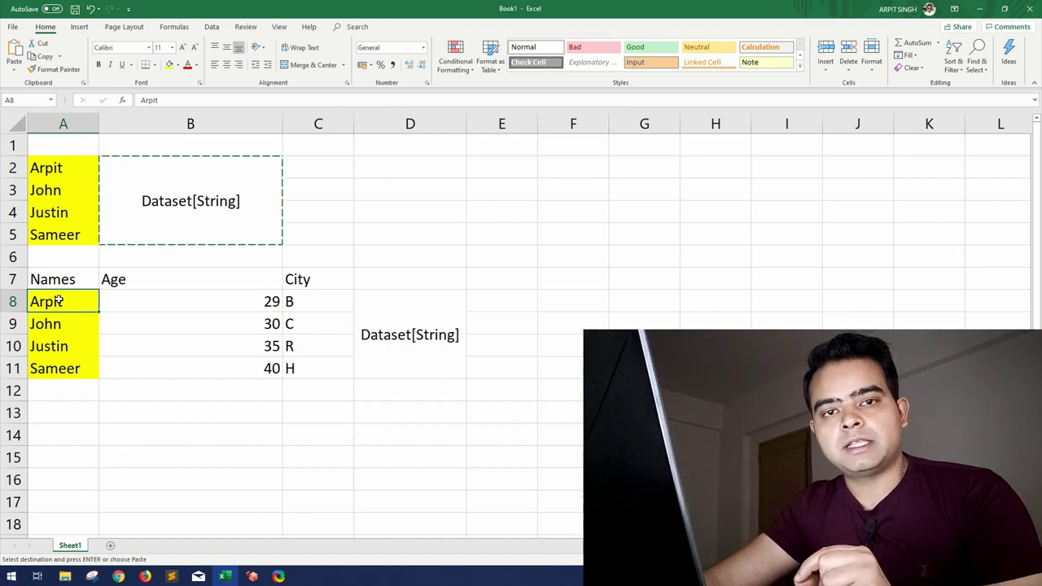
{"action": "left_click_drag", "start_coordinate": [46, 277], "coordinate": [291, 361]}
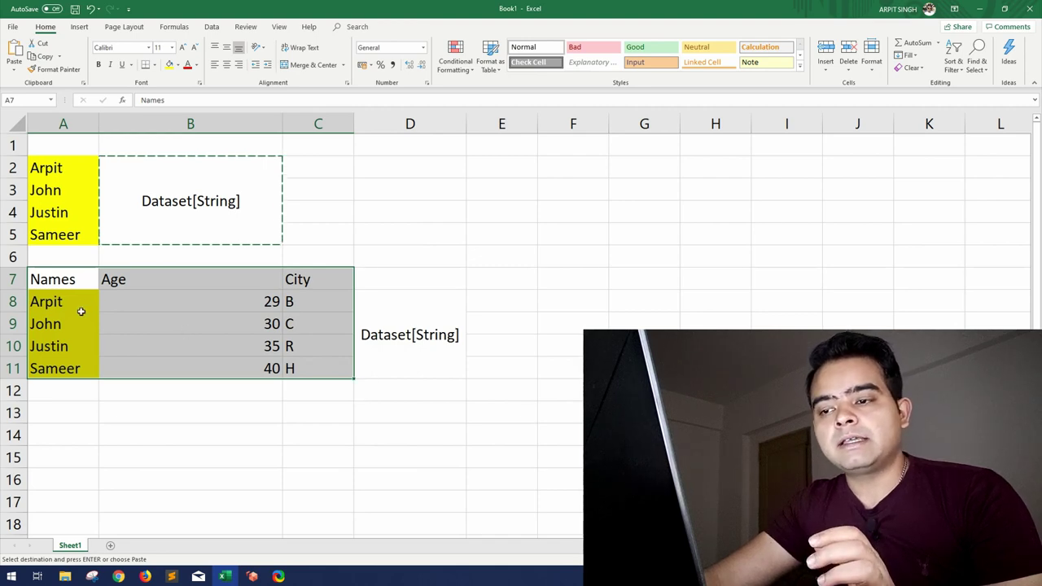
{"action": "left_click_drag", "start_coordinate": [82, 312], "coordinate": [313, 368]}
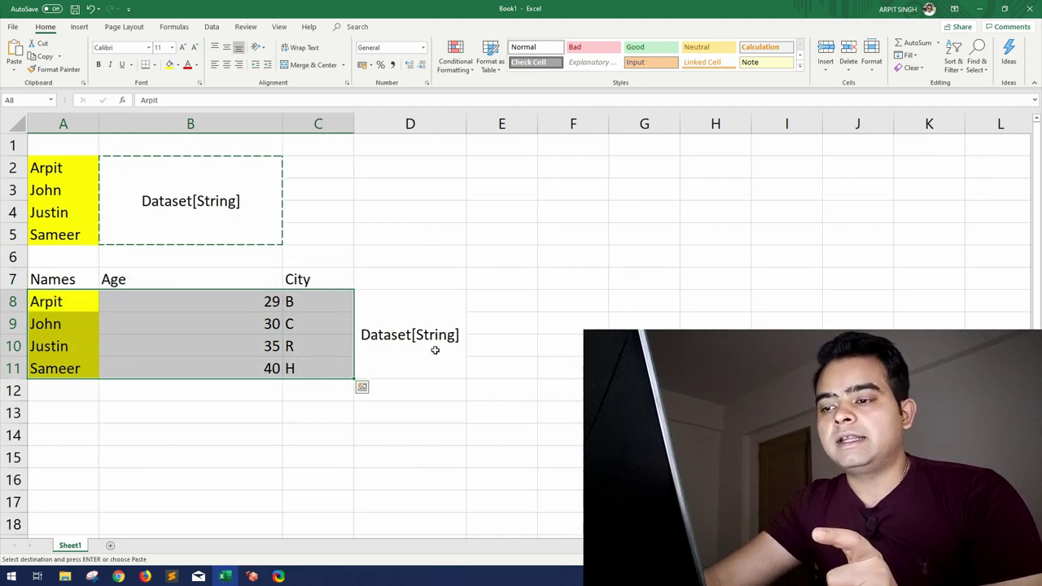
Step: Change the copied label in D8 from String to Row, giving Dataset[Row]
{"action": "left_click", "coordinate": [368, 334]}
{"action": "double_click", "coordinate": [430, 335]}
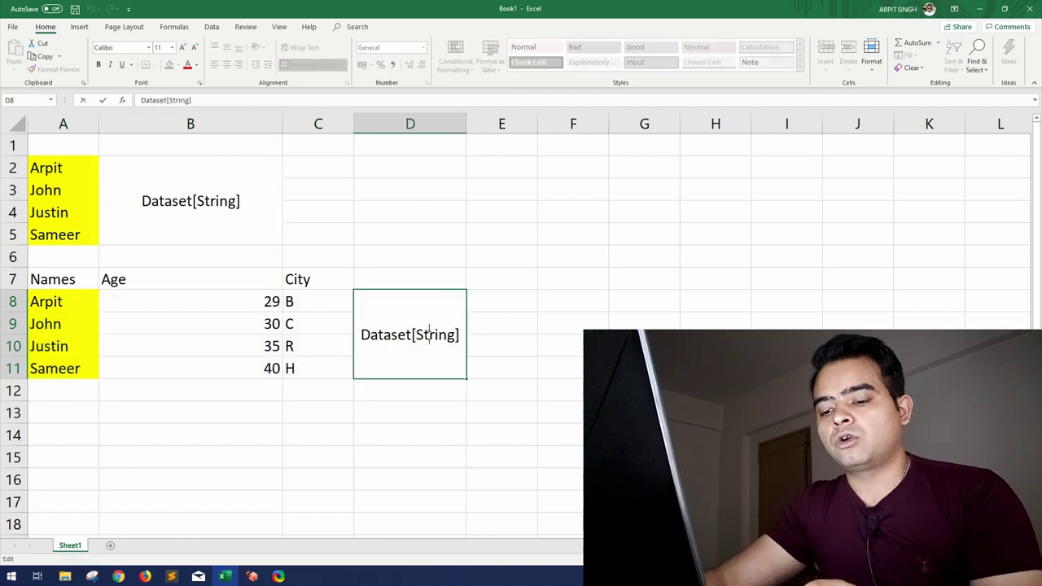
{"action": "double_click", "coordinate": [436, 335]}
{"action": "type", "text": "Row"}
{"action": "left_click", "coordinate": [413, 405]}
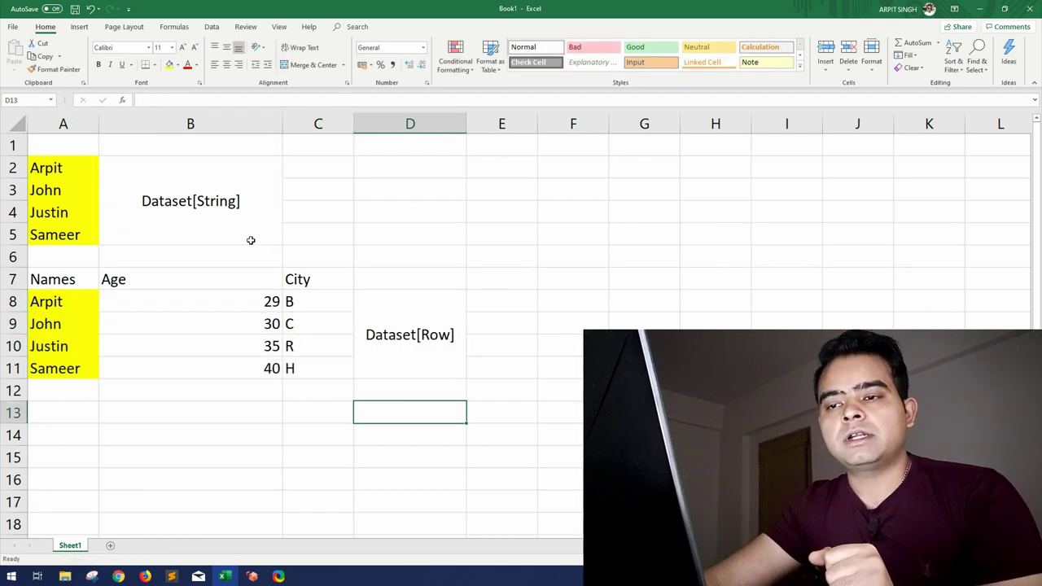
Step: Highlight the name list with Dataset[String] and the table rows with Dataset[Row]
{"action": "left_click_drag", "start_coordinate": [73, 211], "coordinate": [241, 236]}
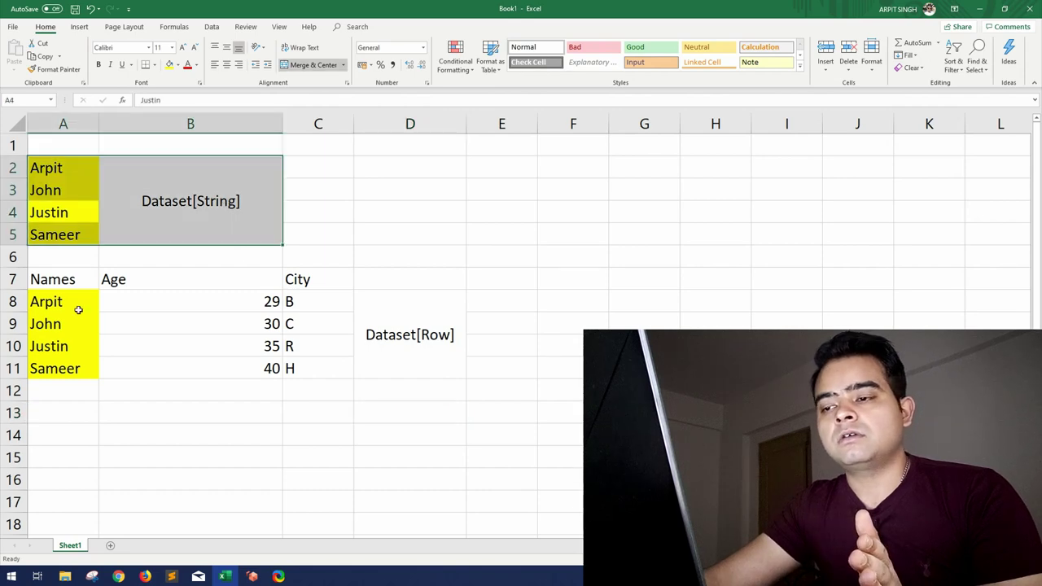
{"action": "left_click_drag", "start_coordinate": [78, 310], "coordinate": [449, 364]}
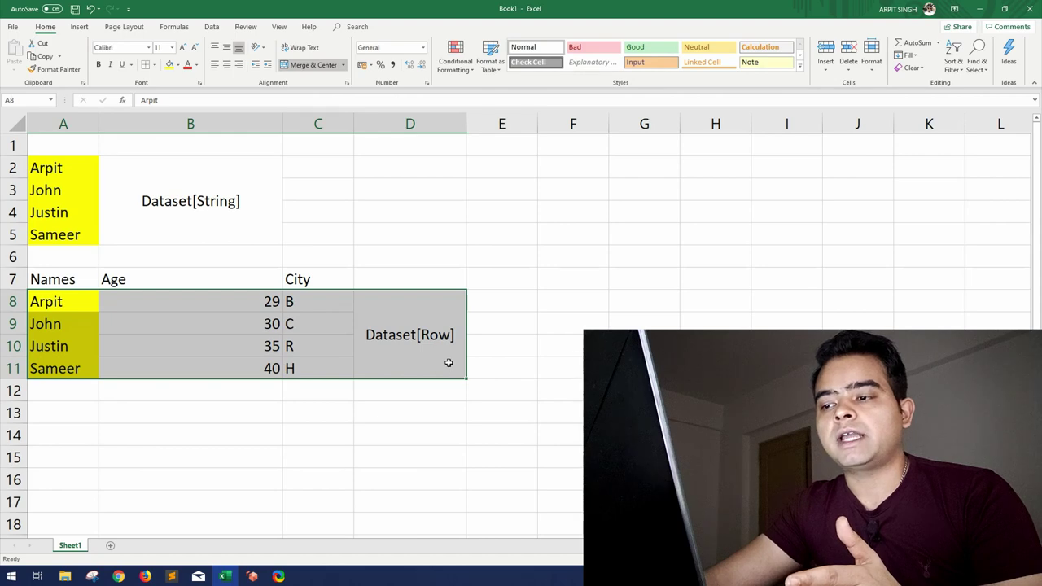
{"action": "left_click", "coordinate": [423, 334]}
{"action": "double_click", "coordinate": [422, 334]}
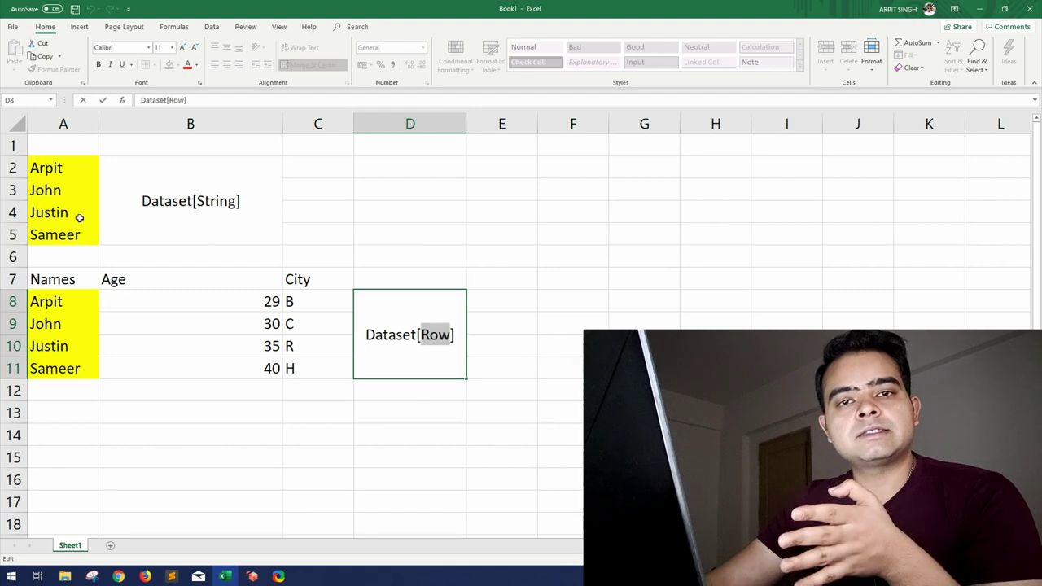
{"action": "key", "text": "Right"}
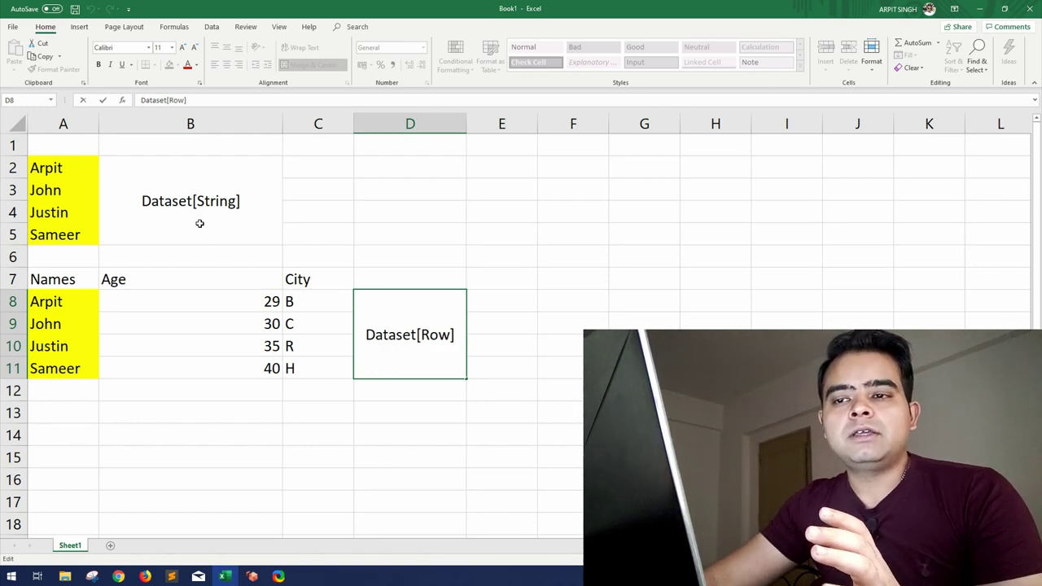
{"action": "left_click", "coordinate": [197, 222]}
{"action": "left_click_drag", "start_coordinate": [88, 219], "coordinate": [66, 220]}
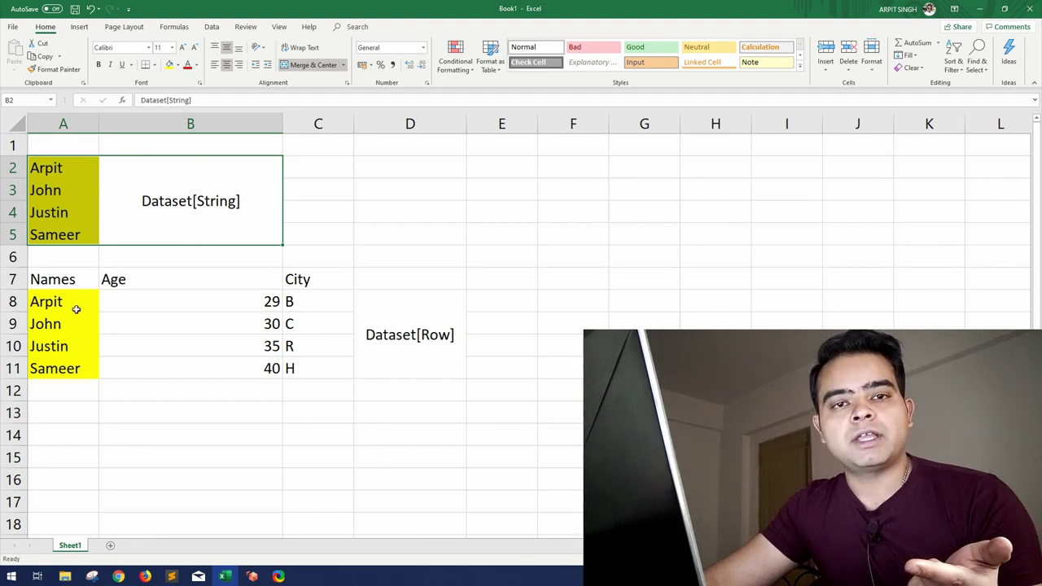
{"action": "left_click_drag", "start_coordinate": [76, 304], "coordinate": [216, 347]}
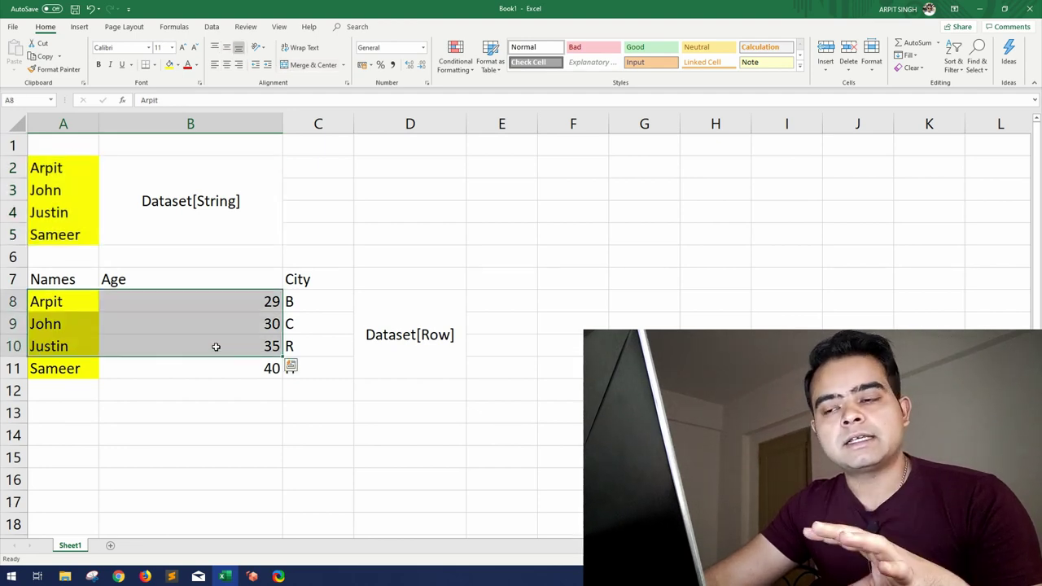
{"action": "left_click", "coordinate": [382, 336]}
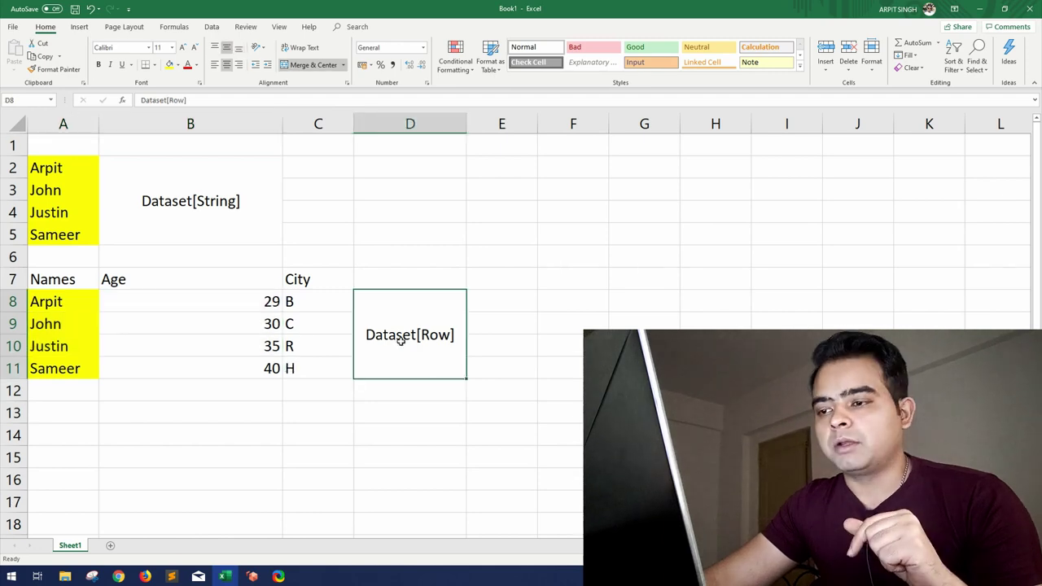
{"action": "double_click", "coordinate": [434, 335]}
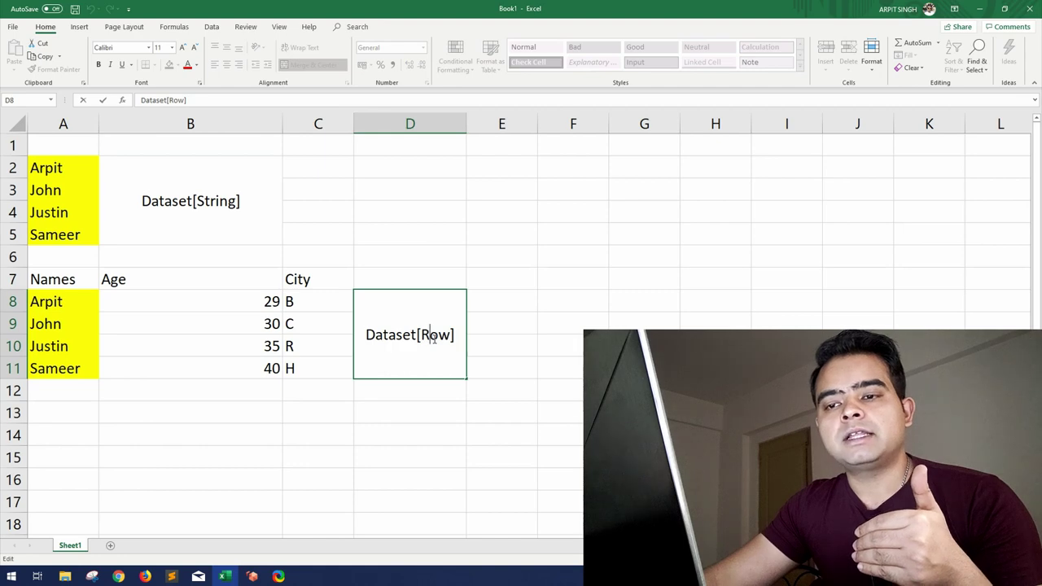
{"action": "left_click_drag", "start_coordinate": [72, 304], "coordinate": [298, 301]}
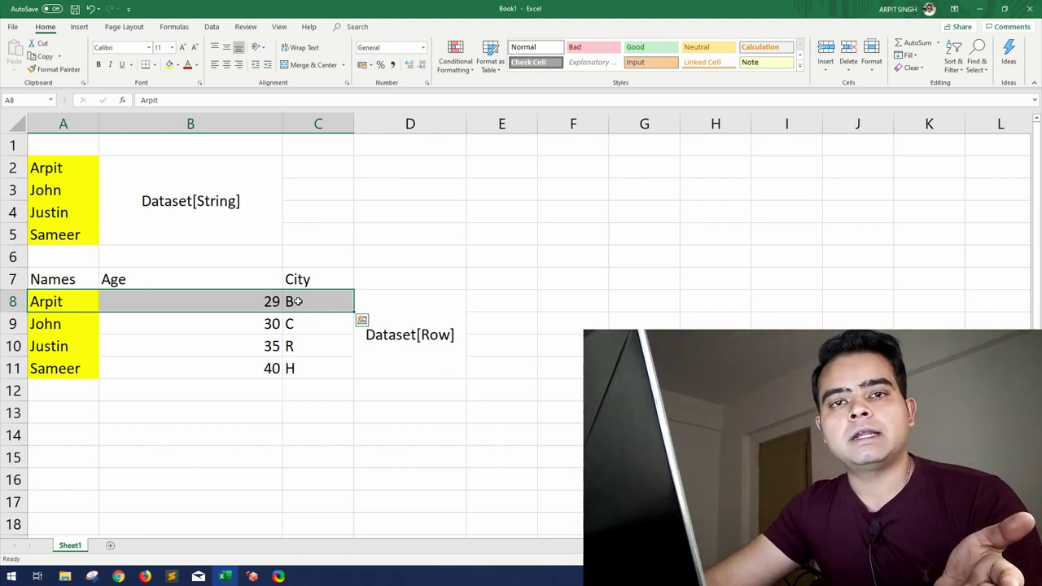
{"action": "double_click", "coordinate": [427, 334]}
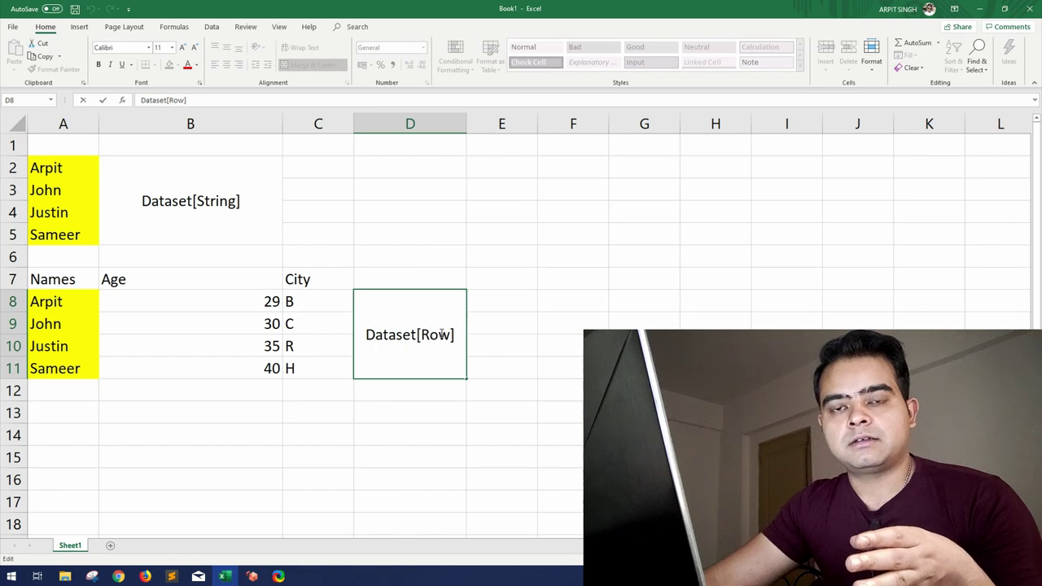
{"action": "left_click", "coordinate": [392, 287]}
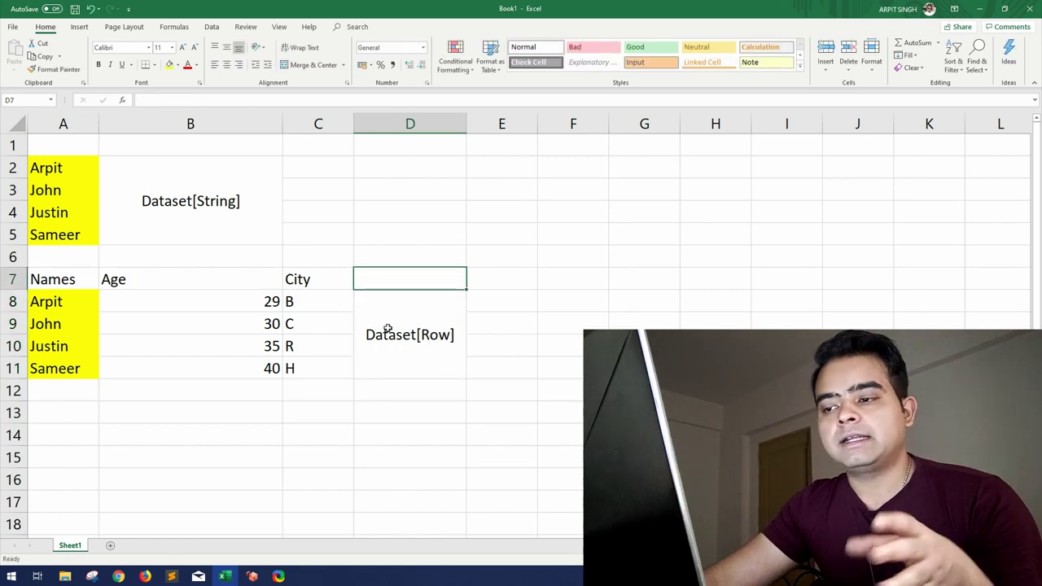
{"action": "left_click", "coordinate": [451, 345]}
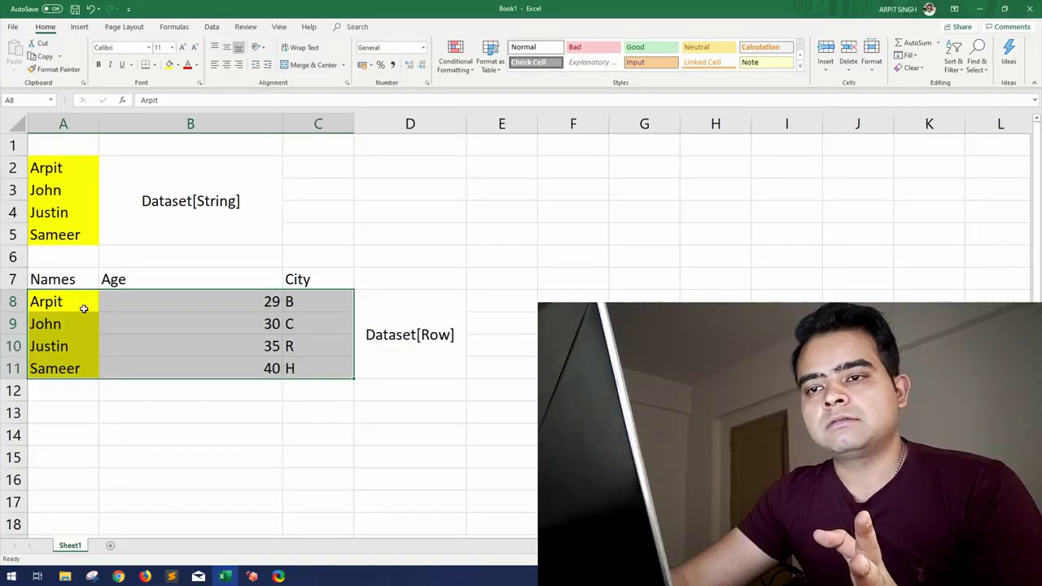
{"action": "left_click", "coordinate": [81, 302]}
{"action": "left_click", "coordinate": [53, 168]}
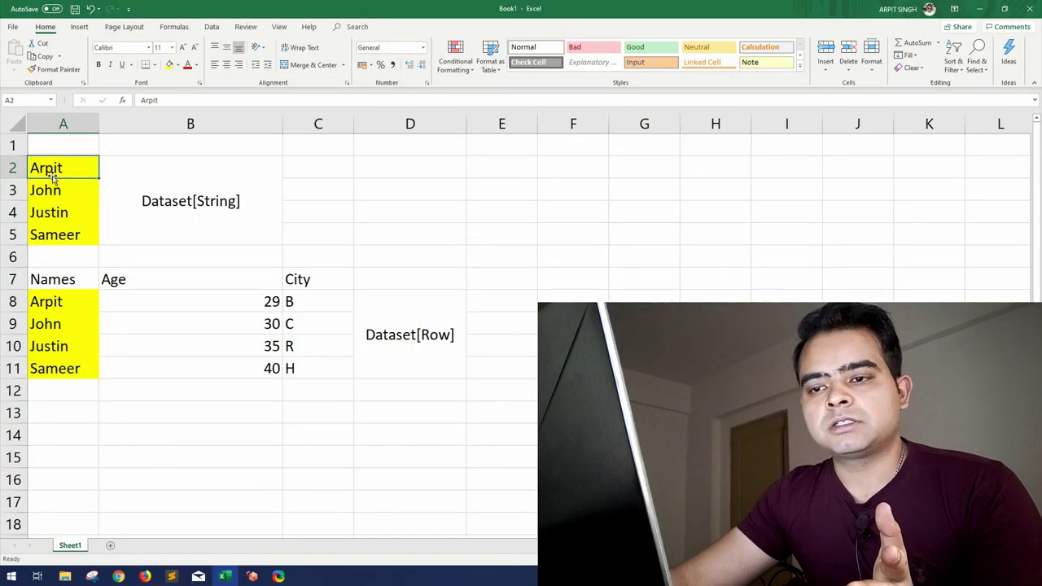
{"action": "left_click_drag", "start_coordinate": [70, 303], "coordinate": [342, 371]}
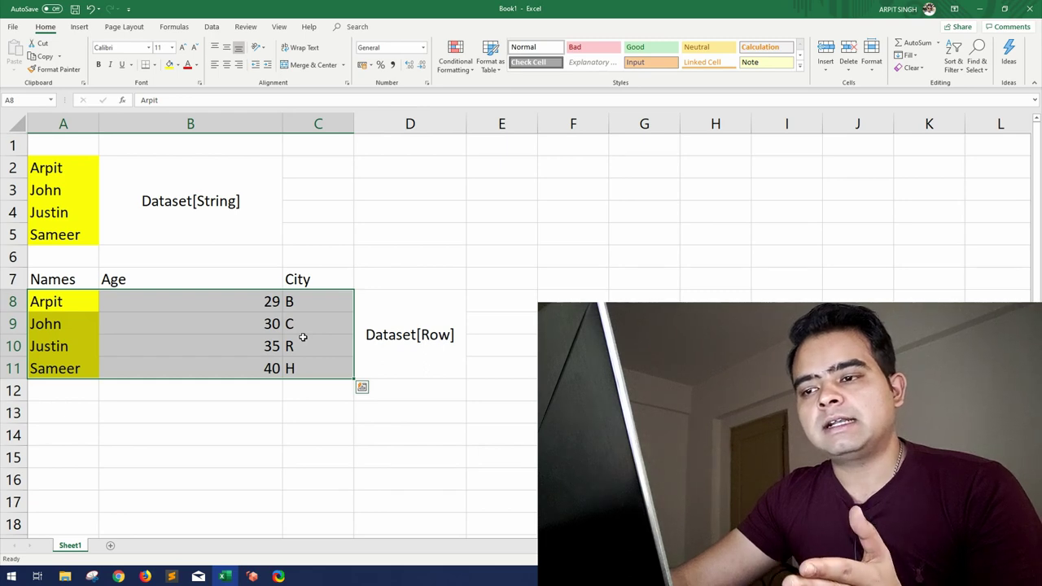
{"action": "left_click", "coordinate": [141, 190]}
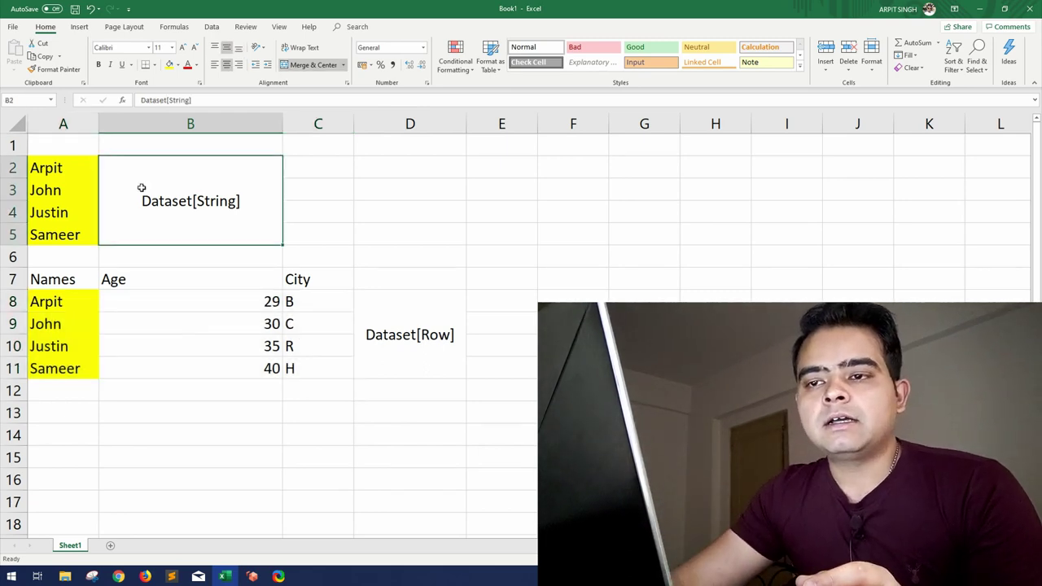
{"action": "left_click", "coordinate": [61, 167]}
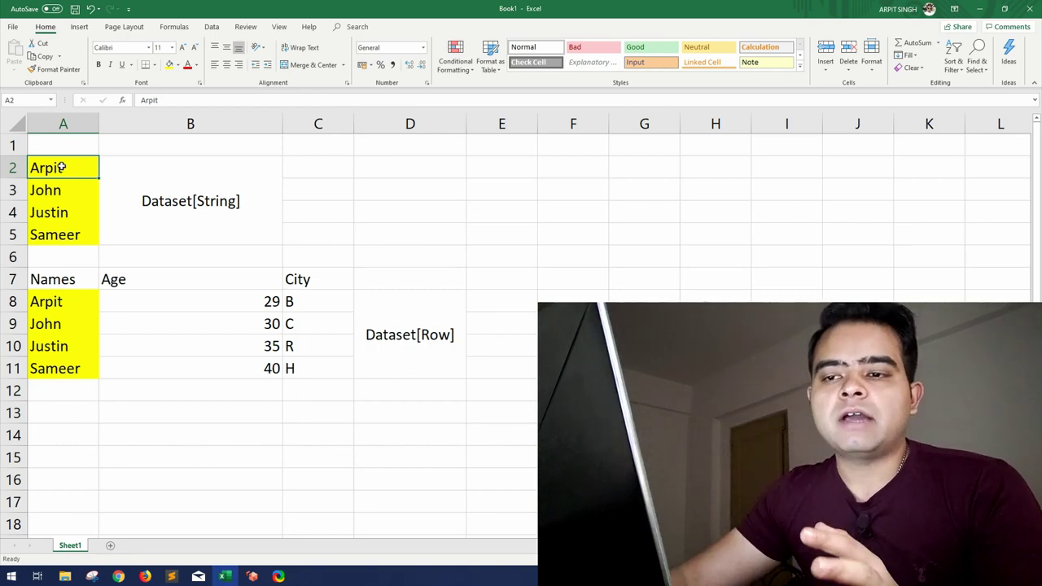
{"action": "left_click_drag", "start_coordinate": [49, 301], "coordinate": [318, 368]}
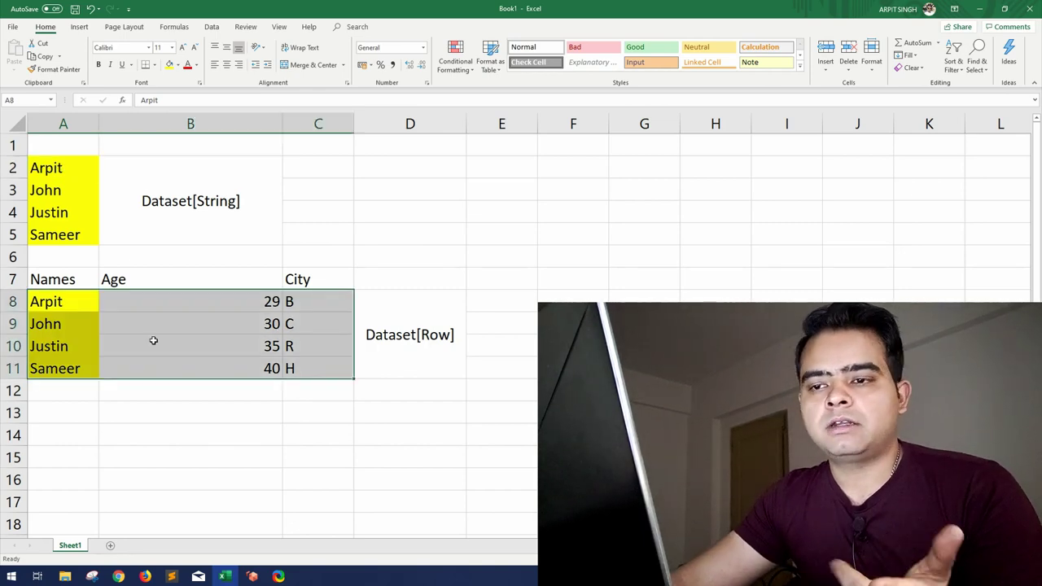
{"action": "left_click", "coordinate": [416, 335]}
Step: Delete the Dataset[Row] label, then point out the headers and Arpit's row values
{"action": "key", "text": "Delete"}
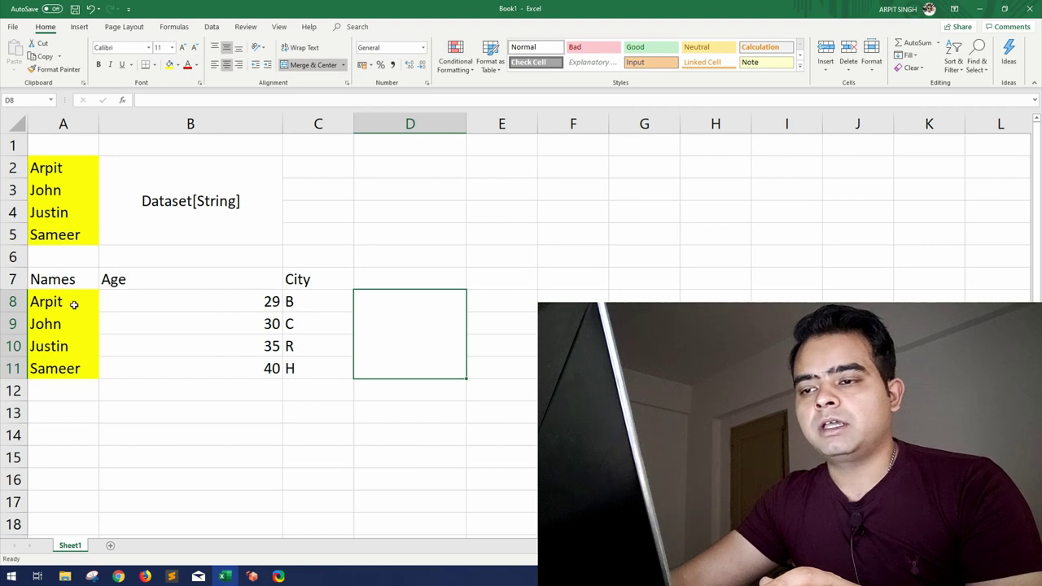
{"action": "left_click", "coordinate": [69, 281]}
{"action": "left_click_drag", "start_coordinate": [70, 281], "coordinate": [318, 288]}
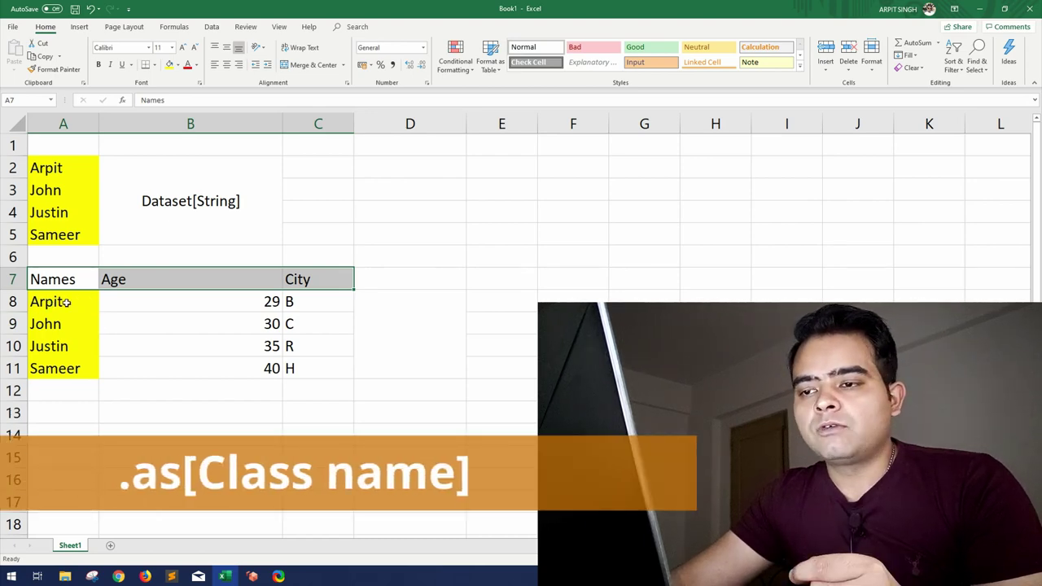
{"action": "mouse_move", "coordinate": [66, 302]}
{"action": "left_mouse_down"}
{"action": "mouse_move", "coordinate": [276, 302]}
{"action": "mouse_move", "coordinate": [81, 301]}
{"action": "left_mouse_up"}
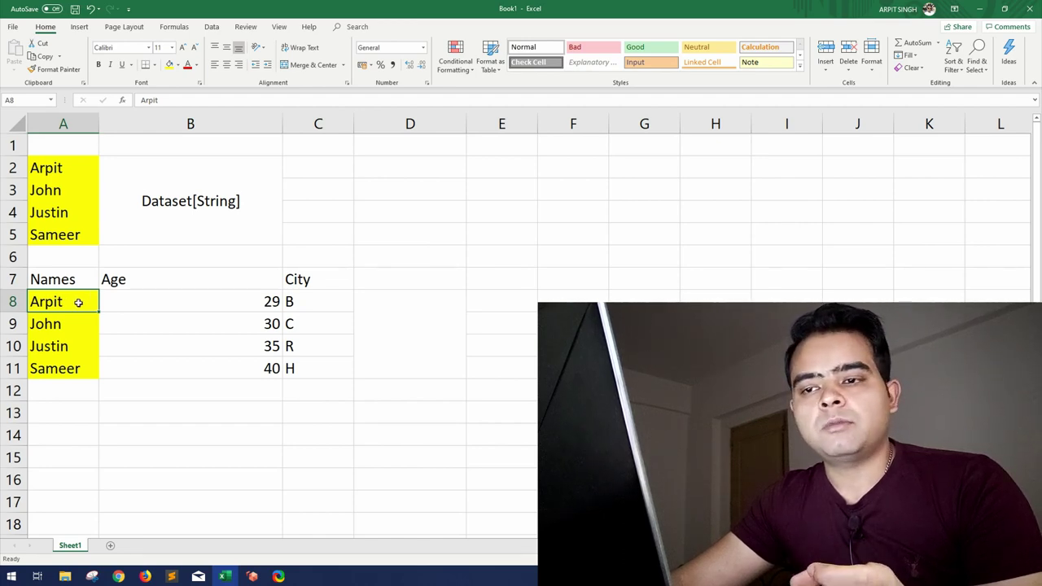
{"action": "left_click", "coordinate": [219, 300]}
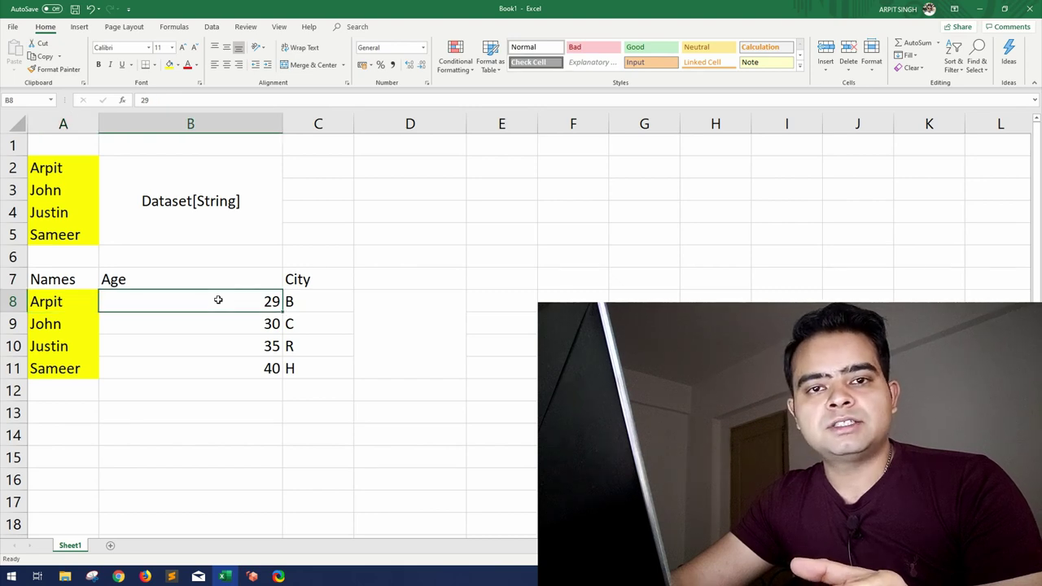
{"action": "left_click", "coordinate": [319, 301]}
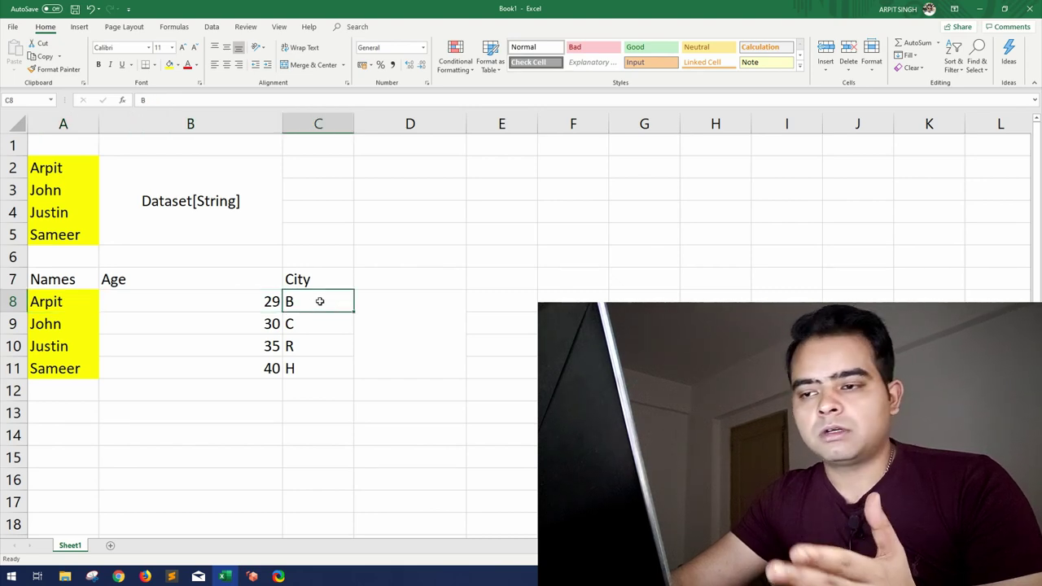
{"action": "left_click", "coordinate": [83, 303]}
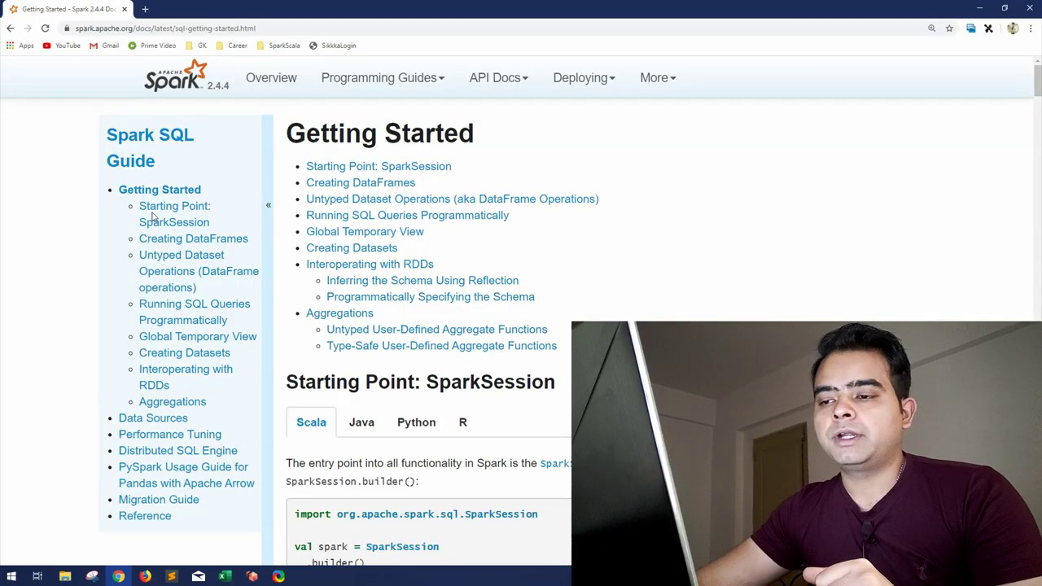
Step: Scroll to Untyped Dataset Operations, highlight its heading, and continue to the Scala examples
{"action": "scroll", "coordinate": [482, 339], "scroll_direction": "down", "scroll_amount": 3}
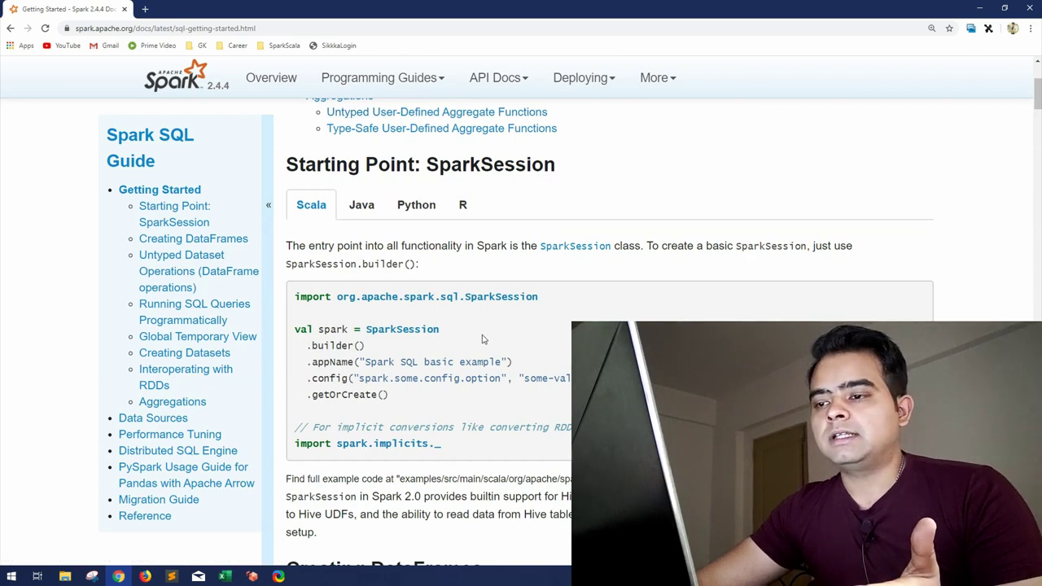
{"action": "scroll", "coordinate": [482, 339], "scroll_direction": "down", "scroll_amount": 2}
{"action": "scroll", "coordinate": [482, 338], "scroll_direction": "down", "scroll_amount": 1}
{"action": "scroll", "coordinate": [482, 339], "scroll_direction": "down", "scroll_amount": 1}
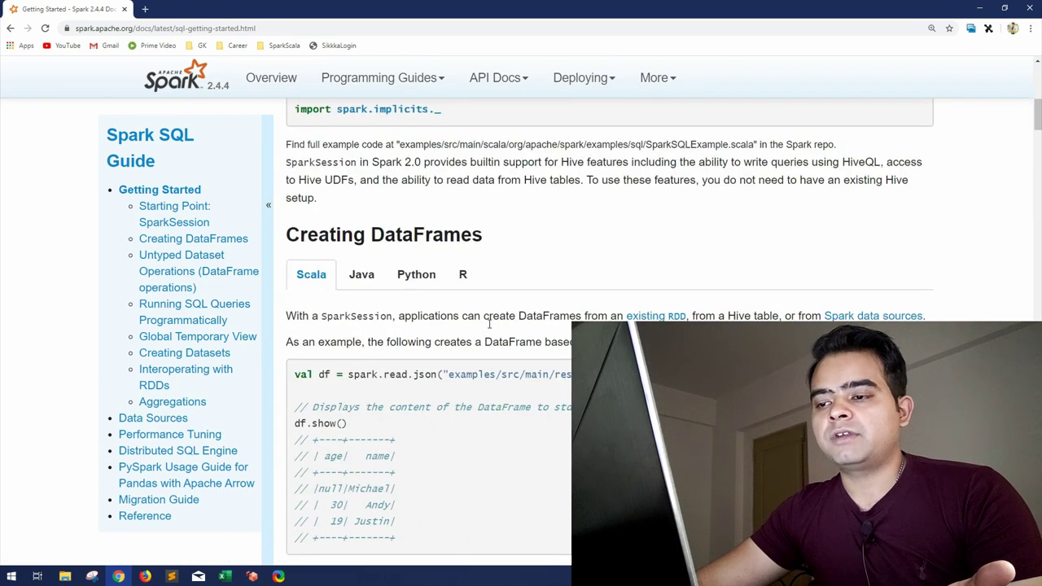
{"action": "scroll", "coordinate": [490, 324], "scroll_direction": "down", "scroll_amount": 5}
{"action": "scroll", "coordinate": [490, 328], "scroll_direction": "down", "scroll_amount": 2}
{"action": "scroll", "coordinate": [488, 328], "scroll_direction": "up", "scroll_amount": 3}
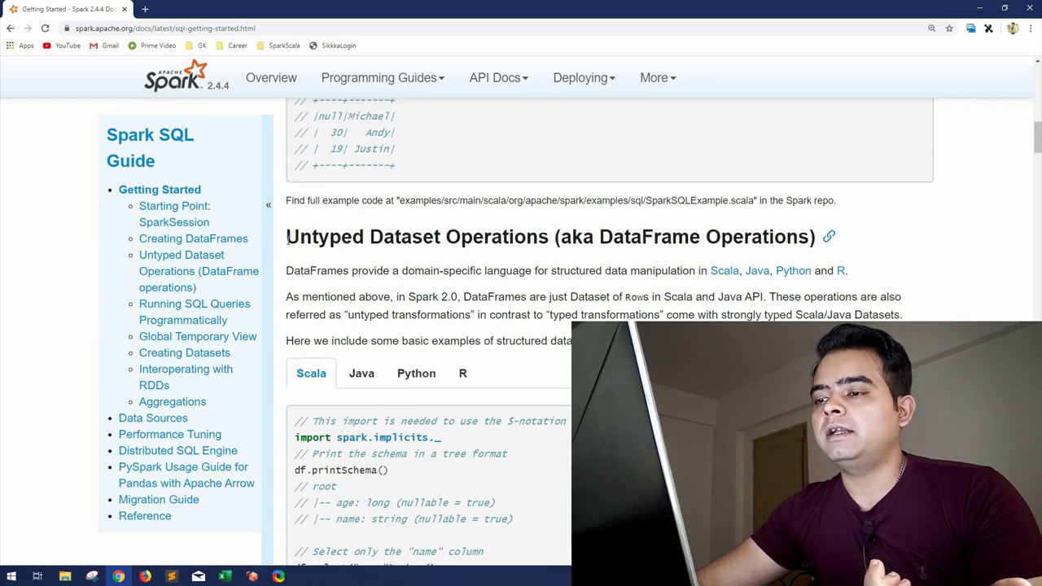
{"action": "left_click_drag", "start_coordinate": [395, 237], "coordinate": [798, 237]}
{"action": "left_click_drag", "start_coordinate": [288, 237], "coordinate": [517, 237]}
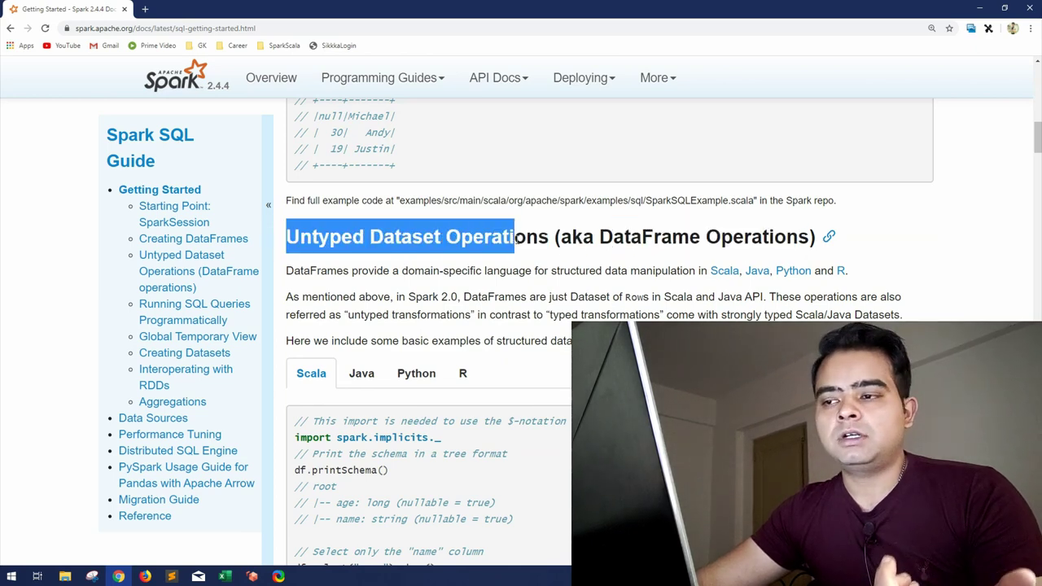
{"action": "left_click_drag", "start_coordinate": [600, 237], "coordinate": [736, 237]}
{"action": "scroll", "coordinate": [355, 319], "scroll_direction": "down", "scroll_amount": 2}
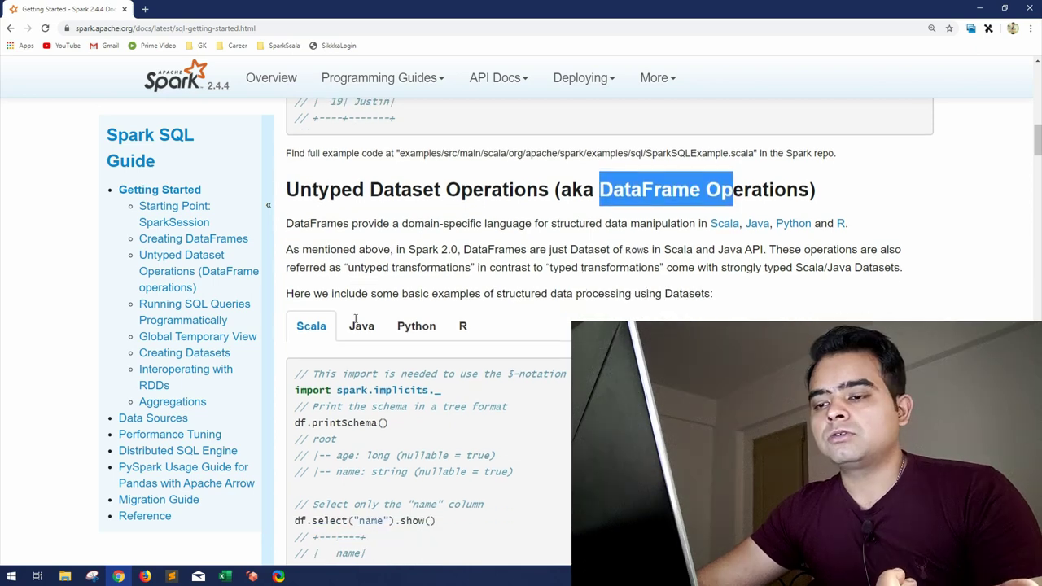
{"action": "scroll", "coordinate": [356, 324], "scroll_direction": "down", "scroll_amount": 1}
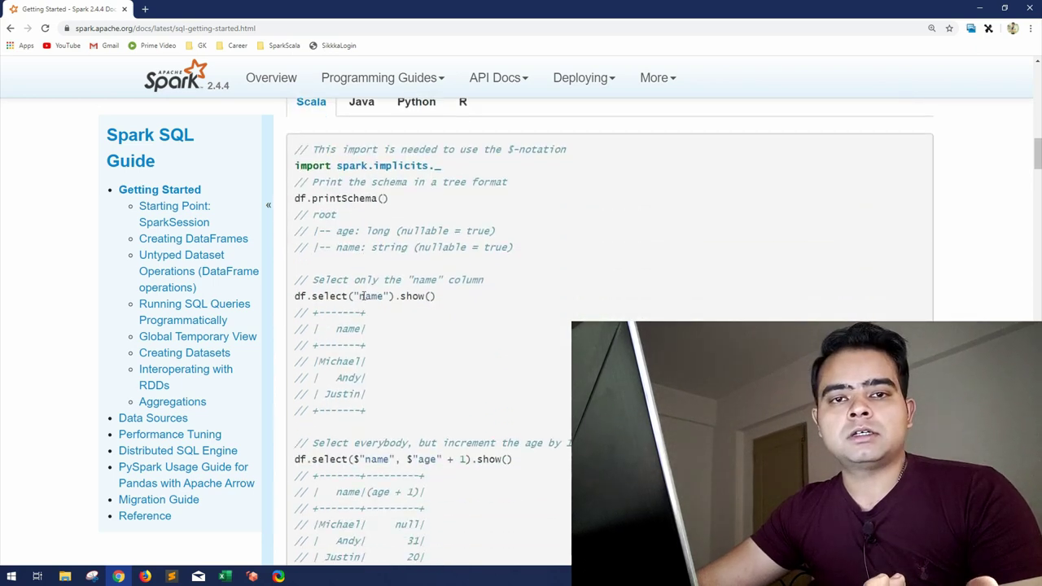